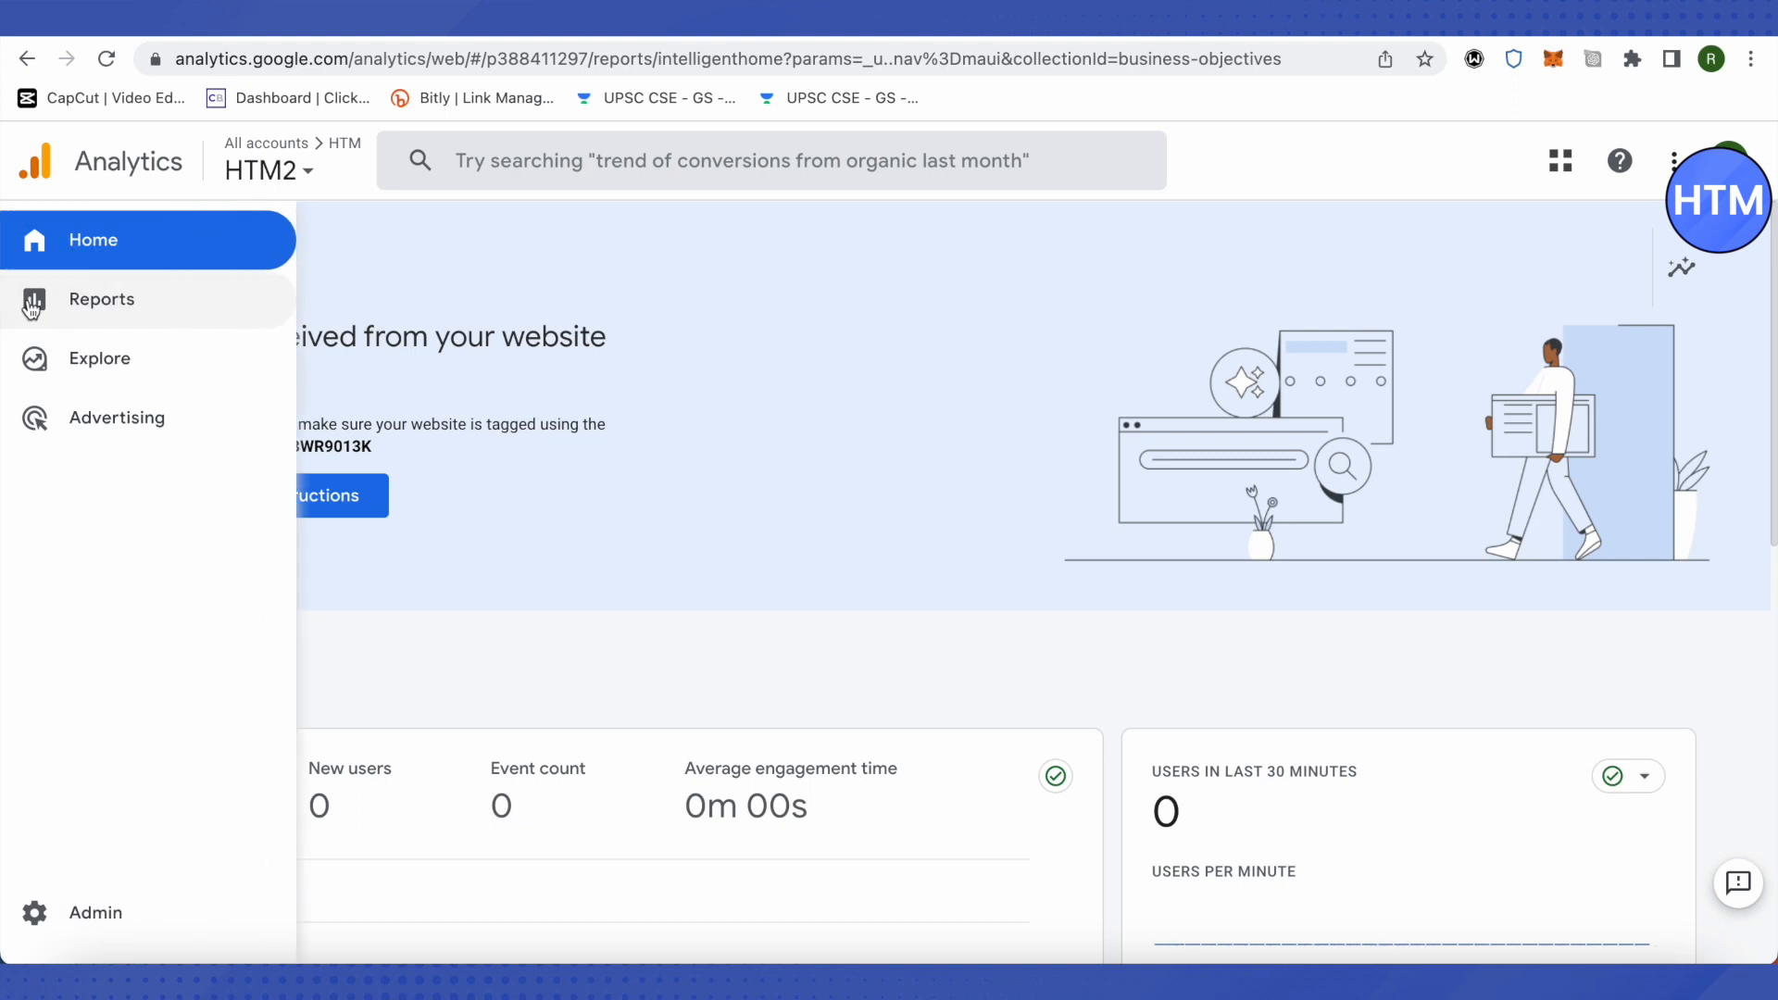
Step: Open the Pages and screens report in the Engagement group of the Life cycle reports
left_click(51, 308)
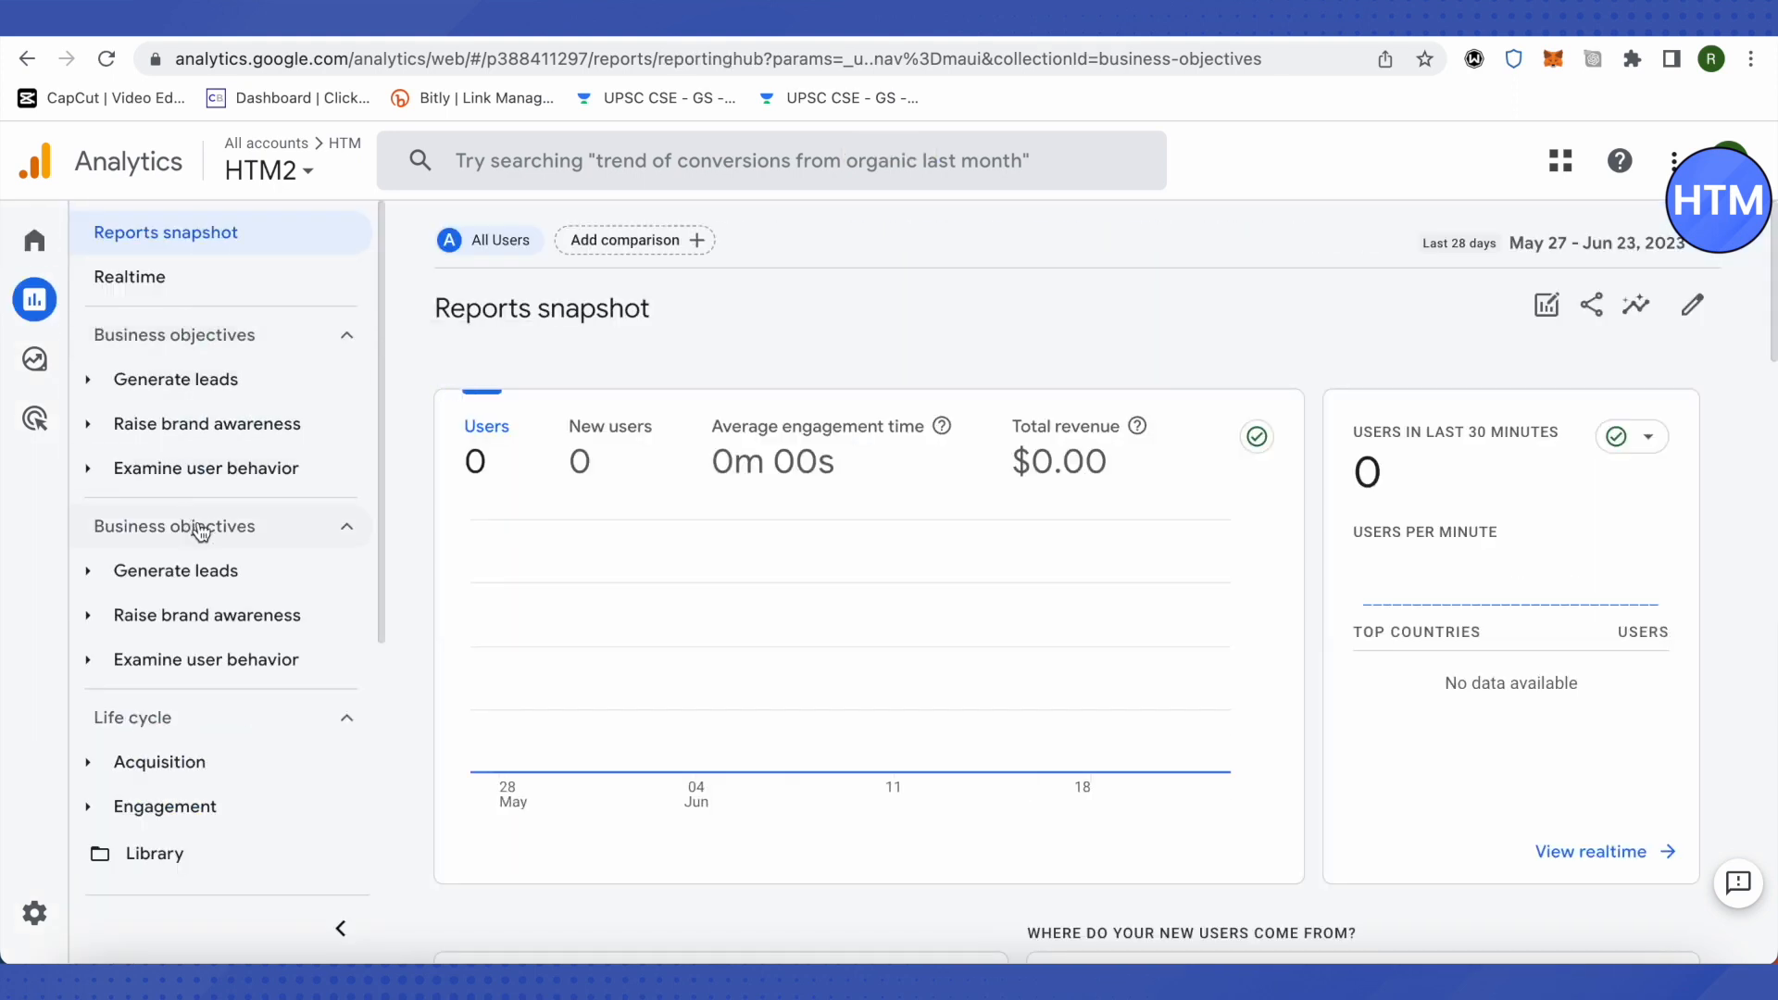
scroll(172, 604, "down", 3)
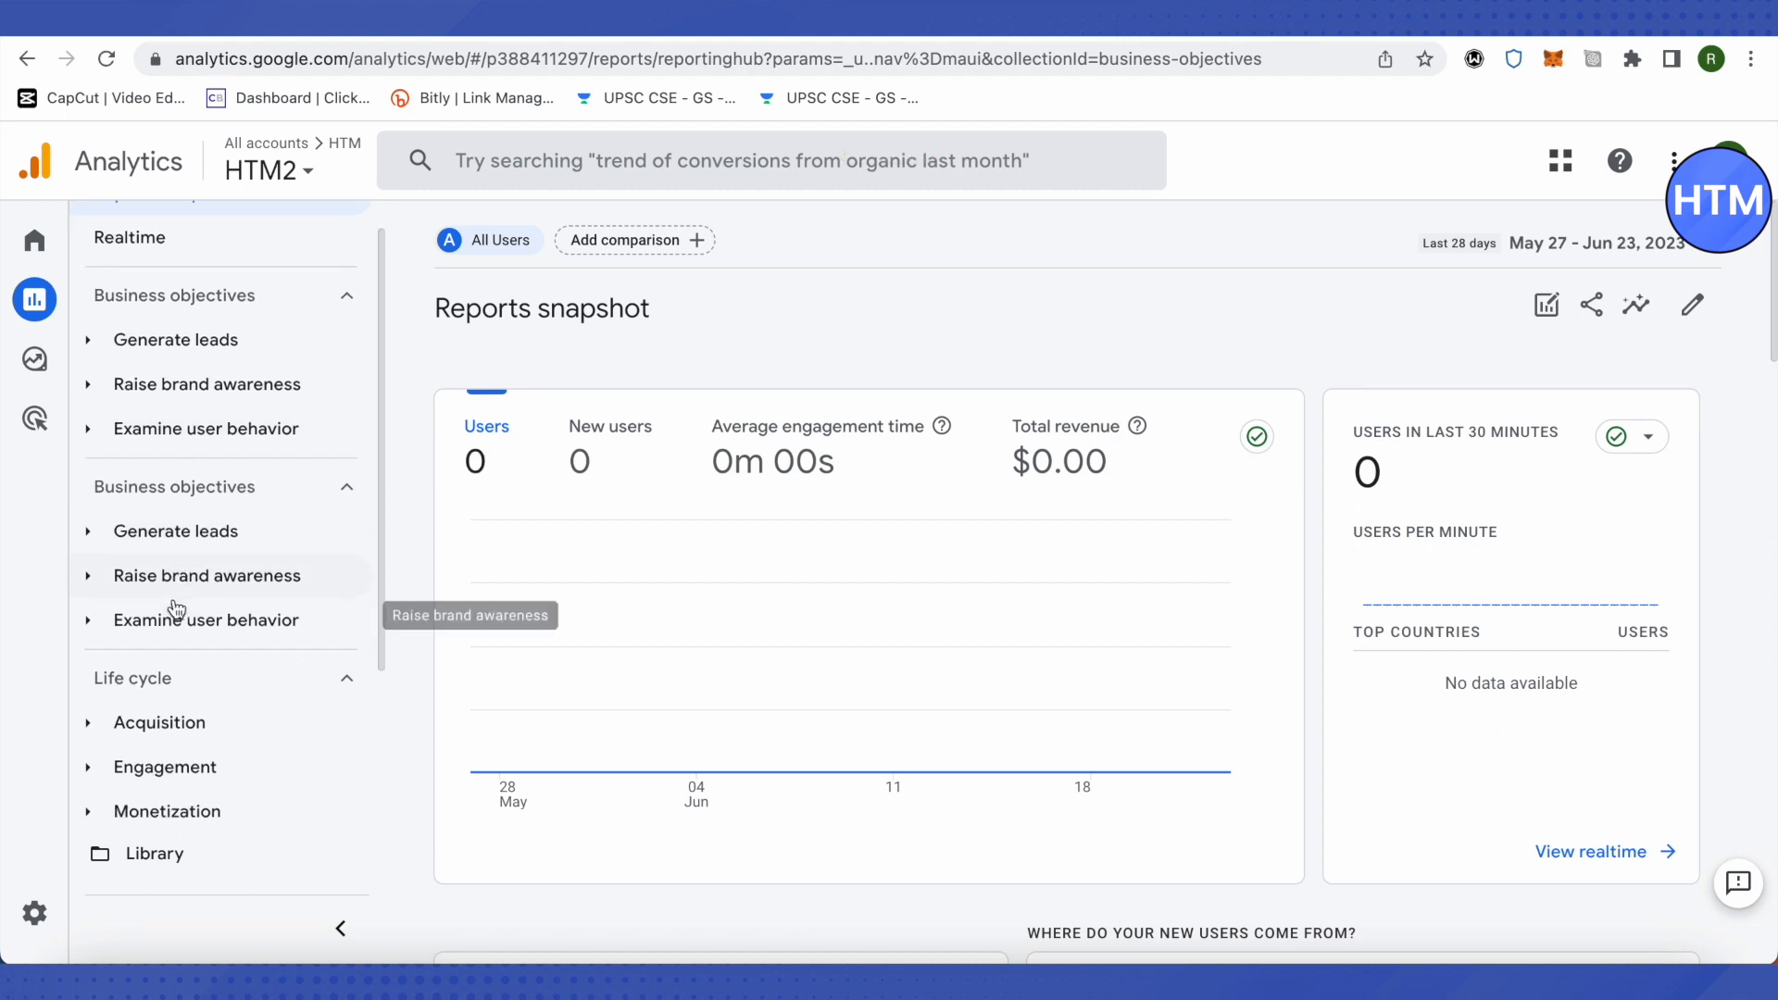
scroll(242, 548, "up", 1)
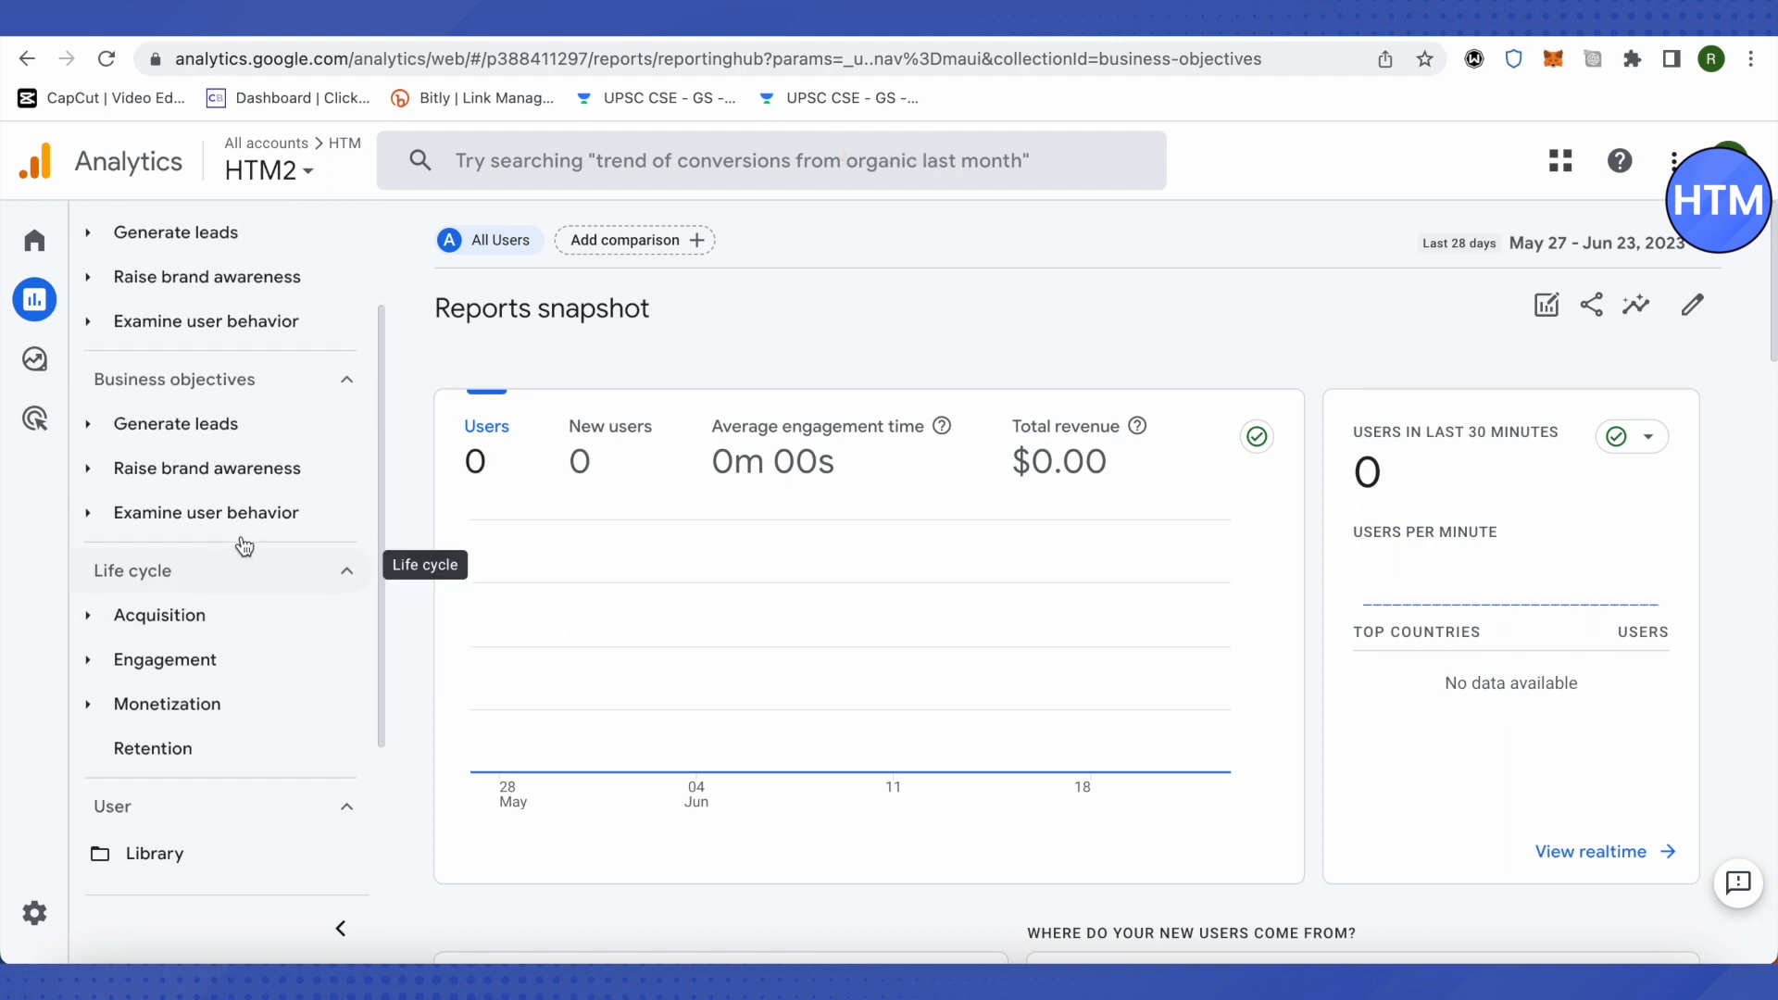
scroll(254, 607, "down", 5)
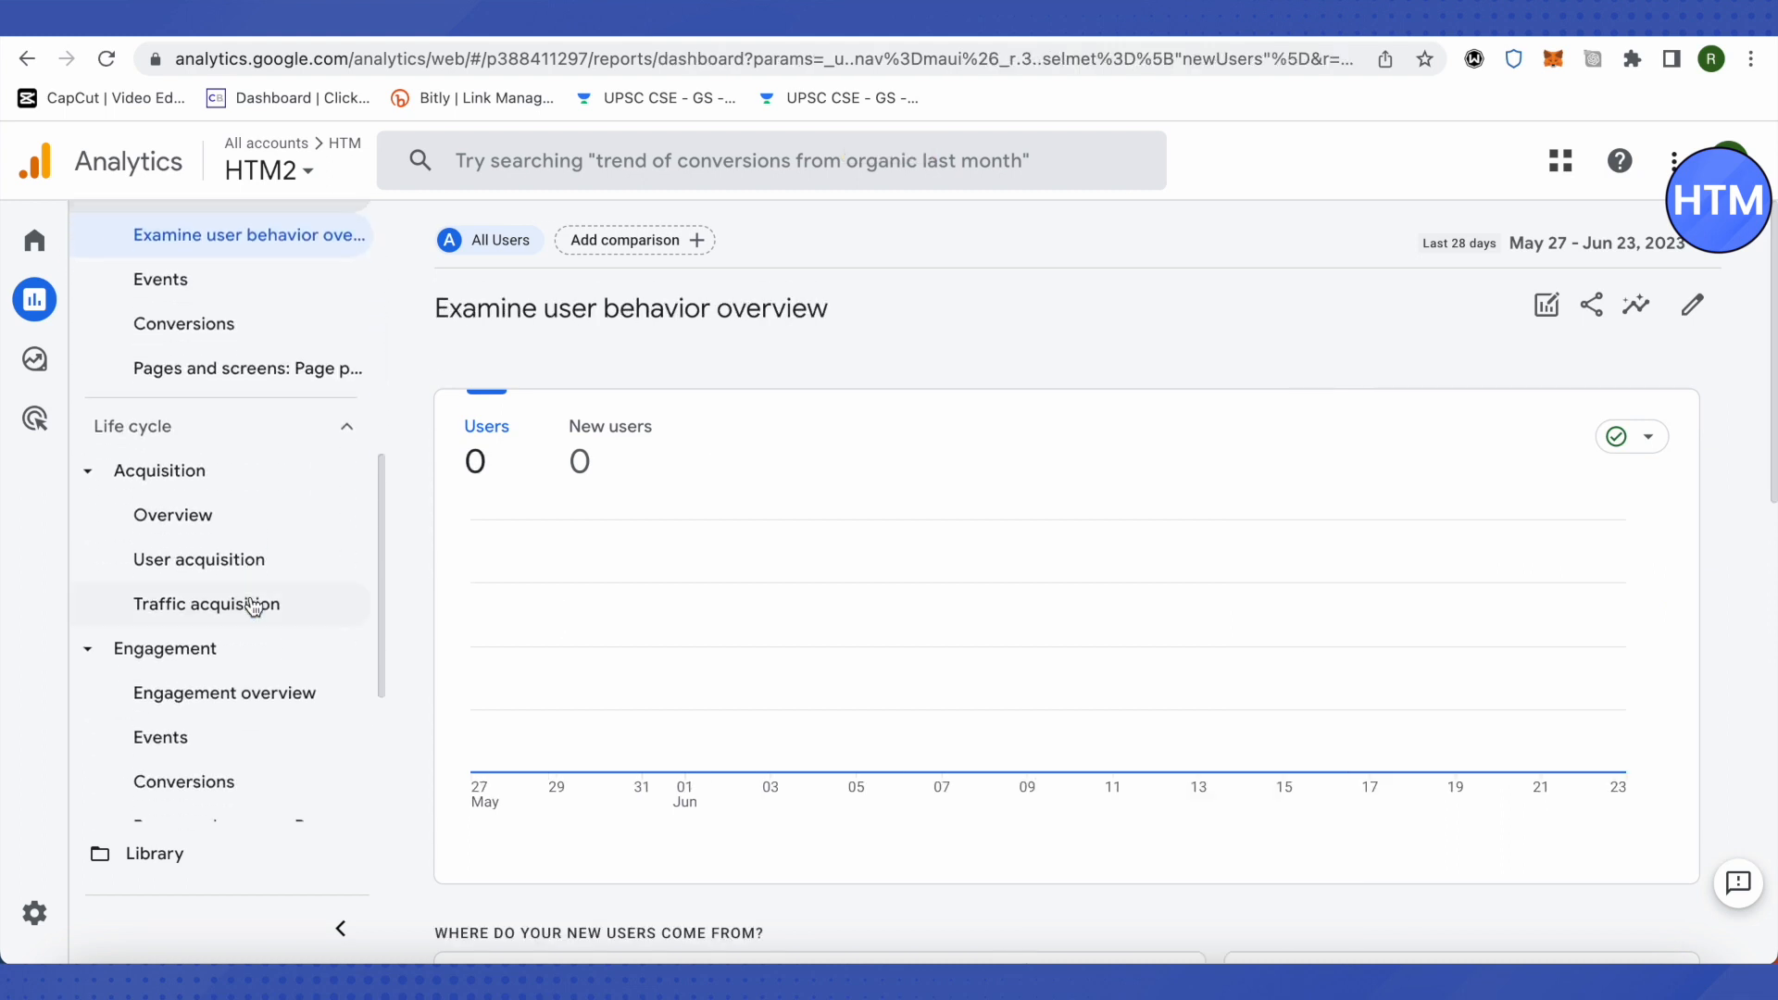
scroll(250, 605, "down", 3)
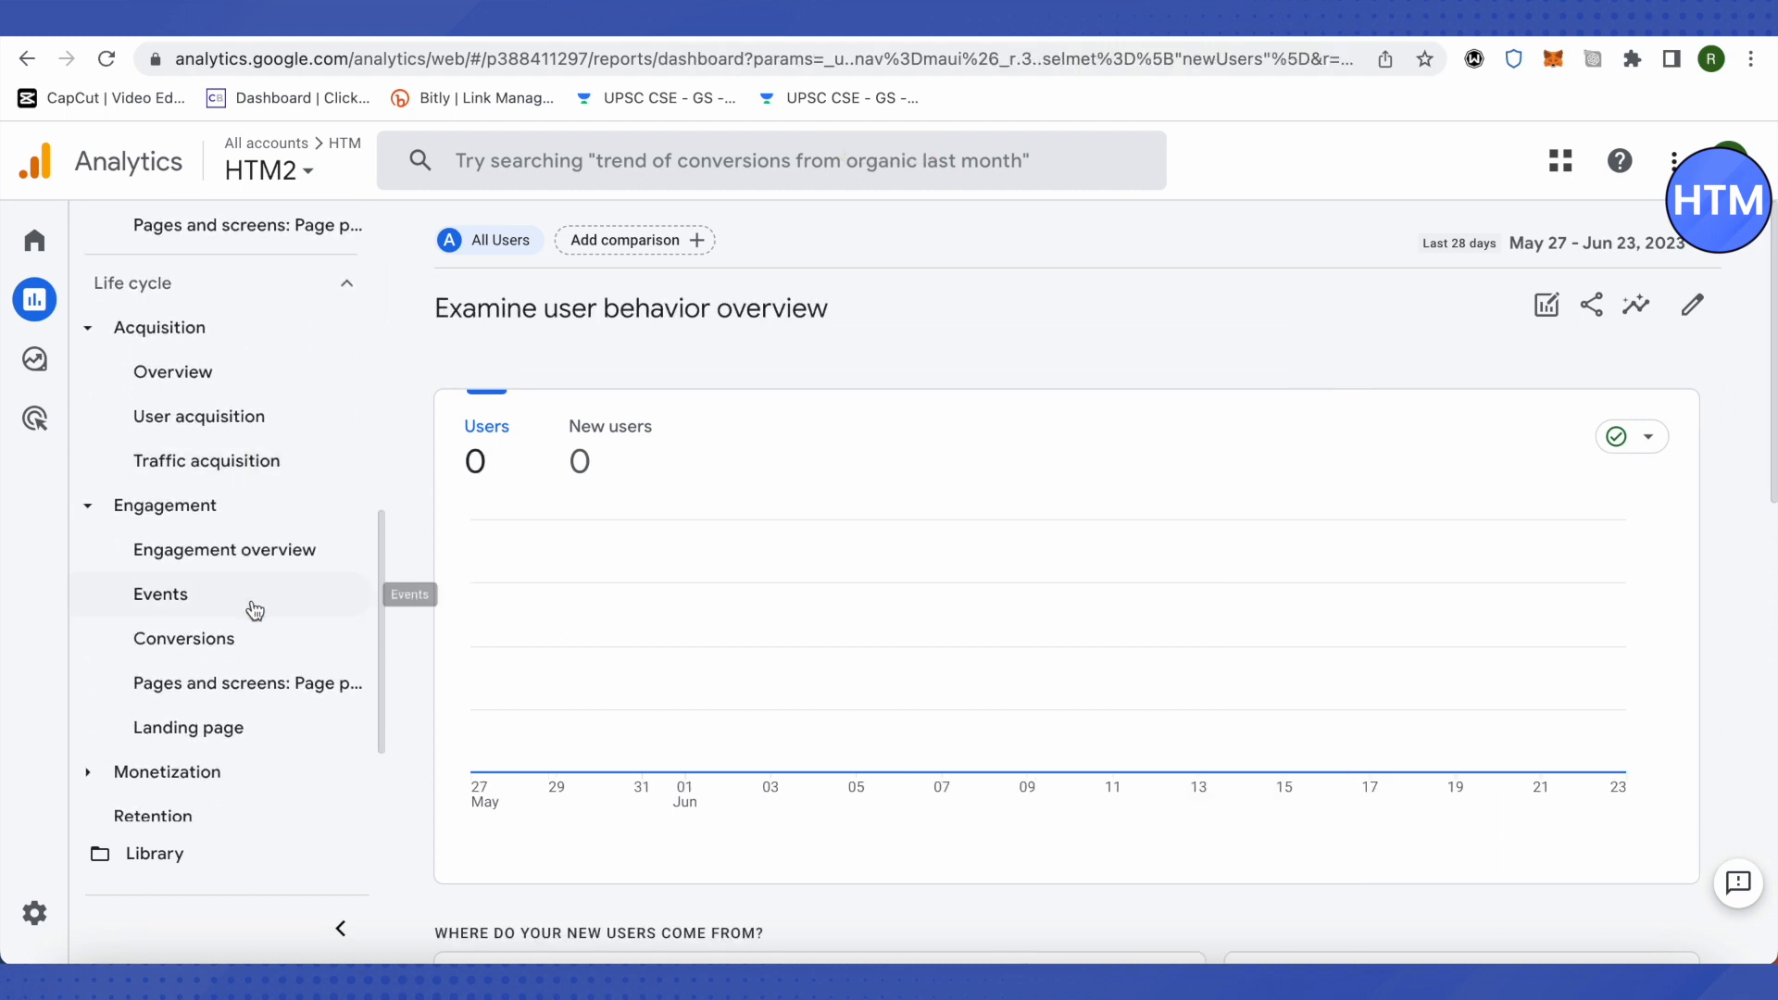
scroll(259, 610, "down", 2)
mouse_move(197, 658)
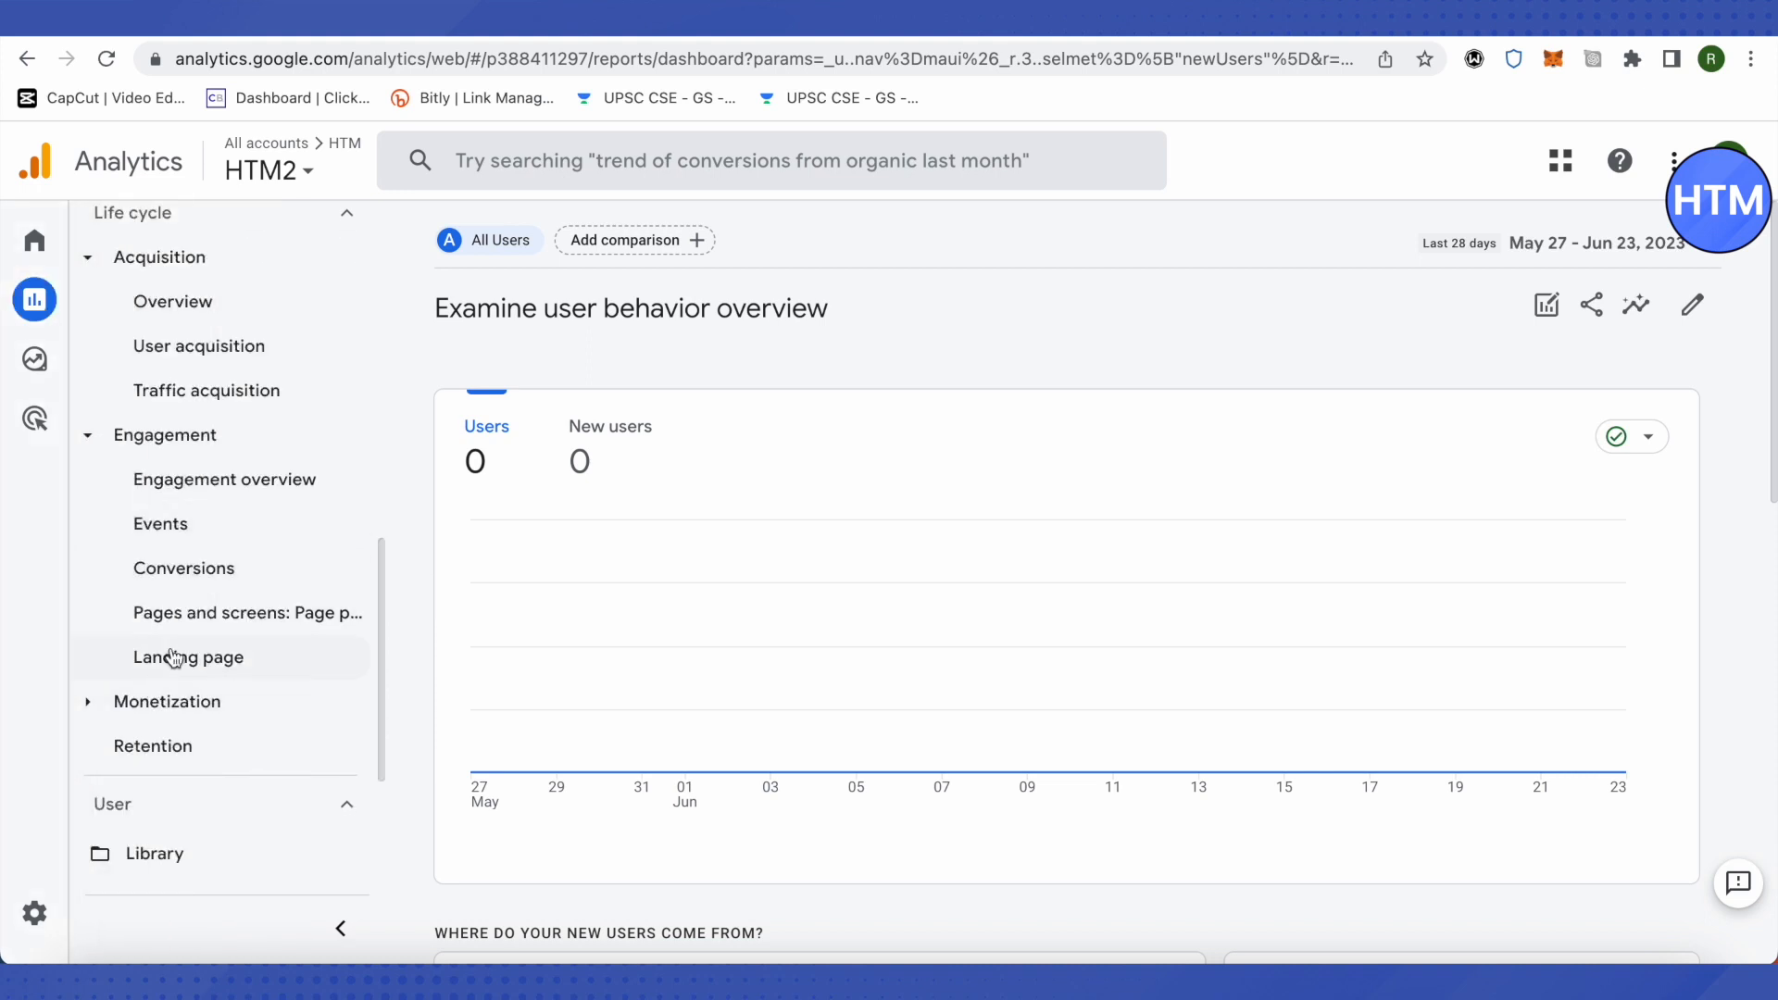
left_click(234, 622)
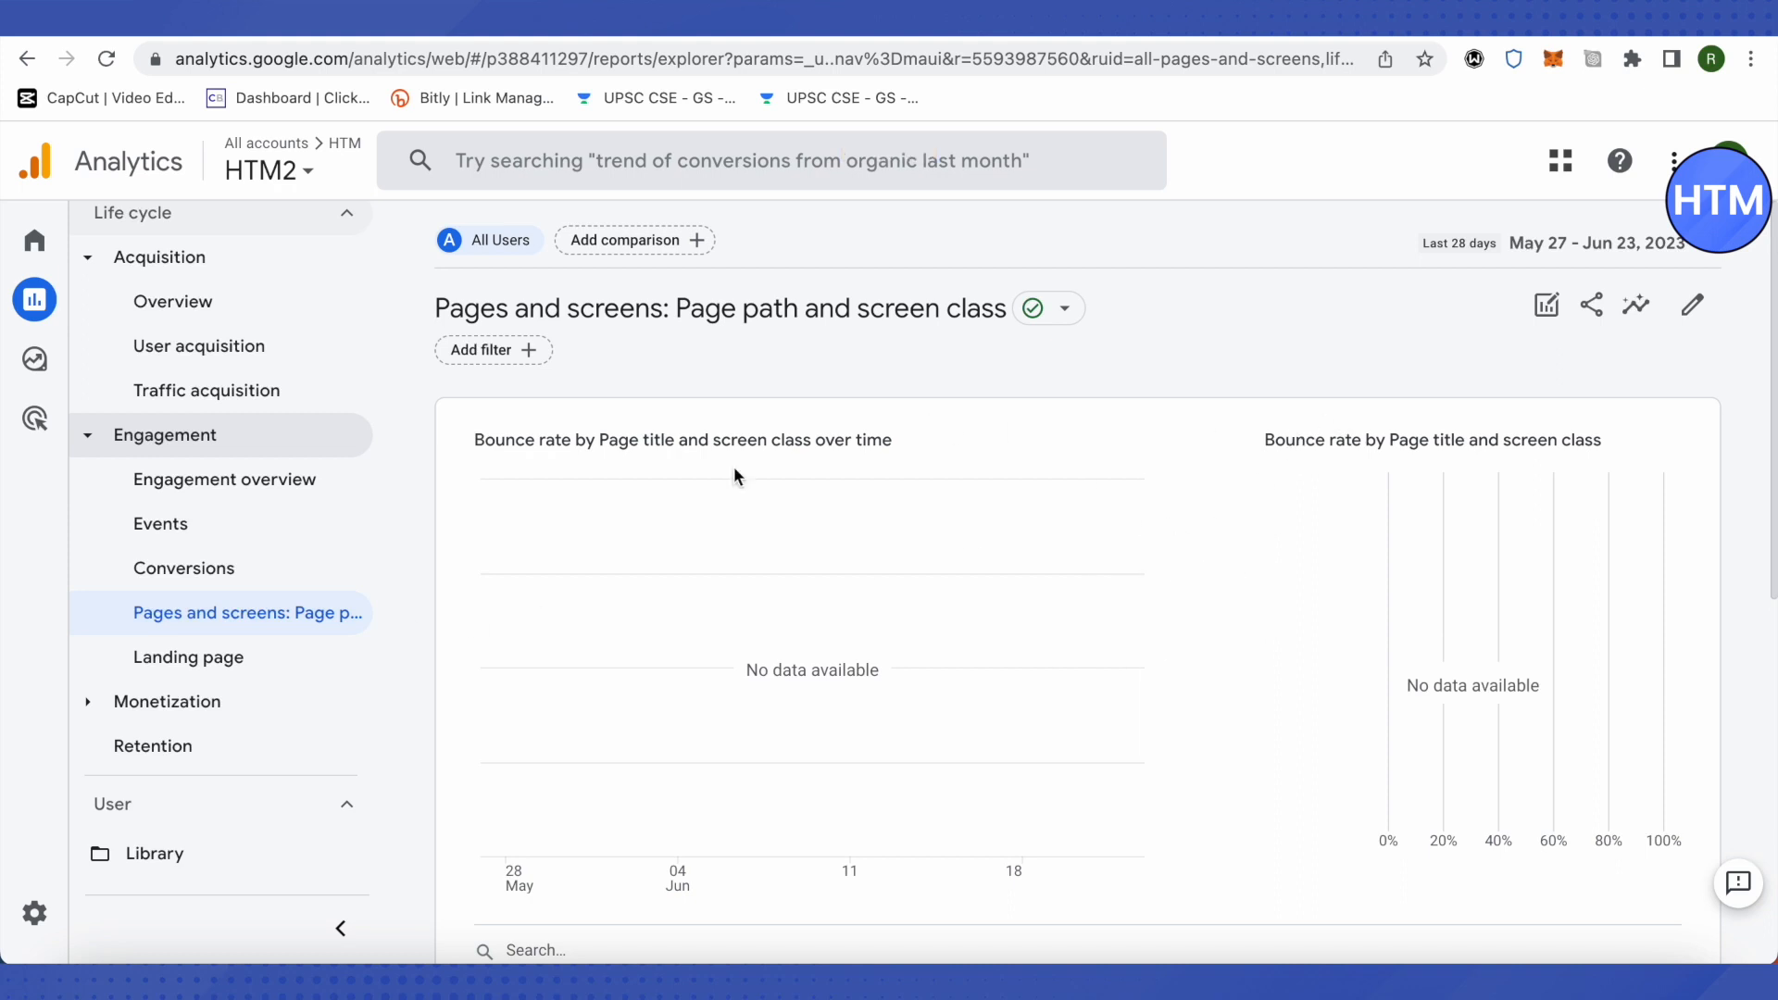
scroll(1192, 537, "down", 4)
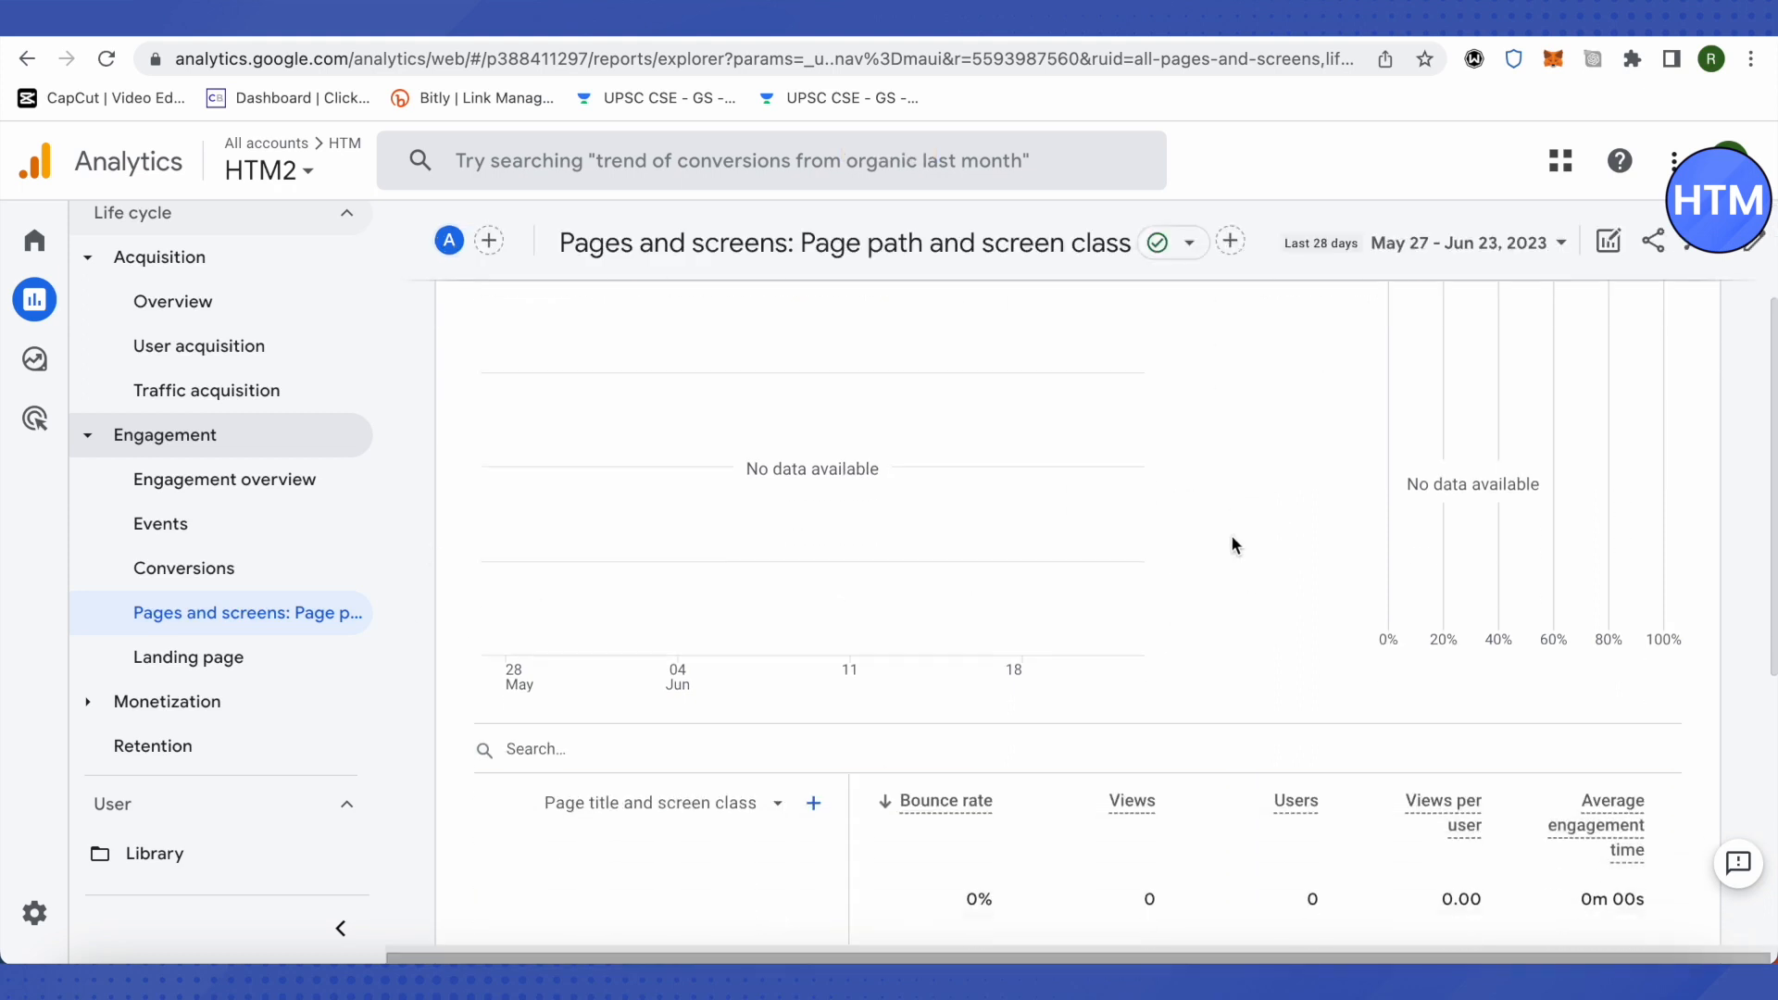
scroll(1334, 511, "up", 4)
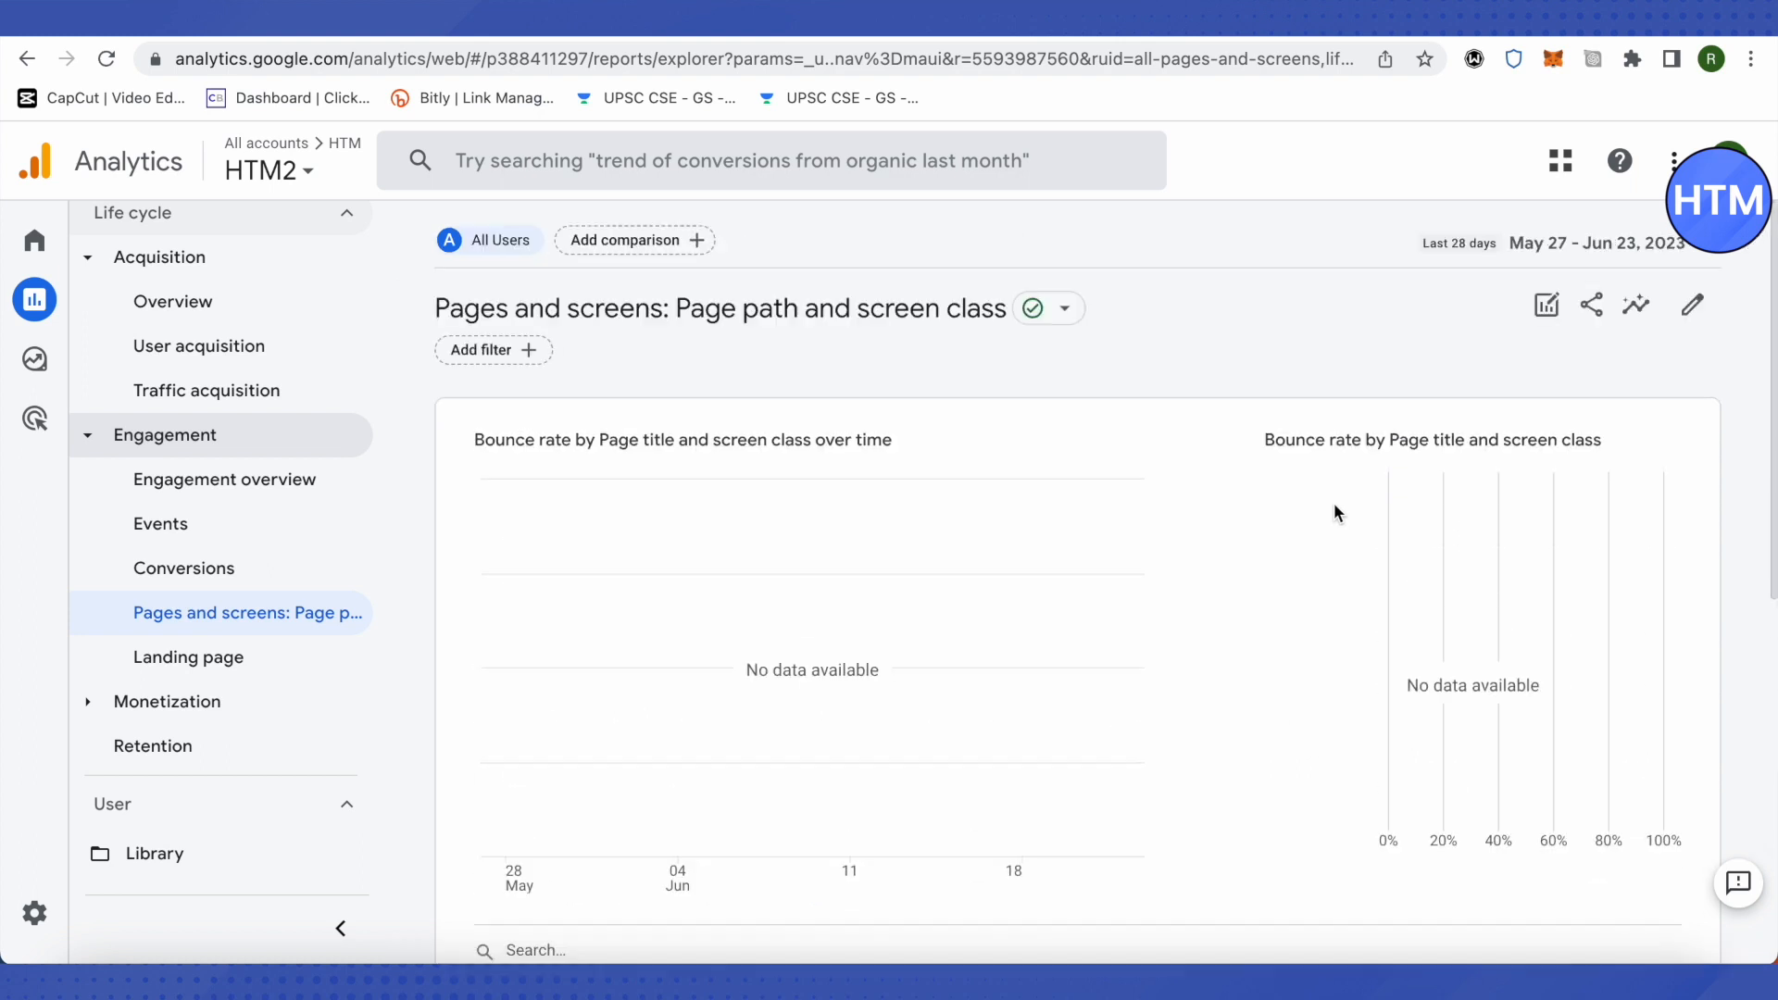
Step: Start customizing the Pages and screens report and remove Bounce rate from its metrics
left_click(1698, 310)
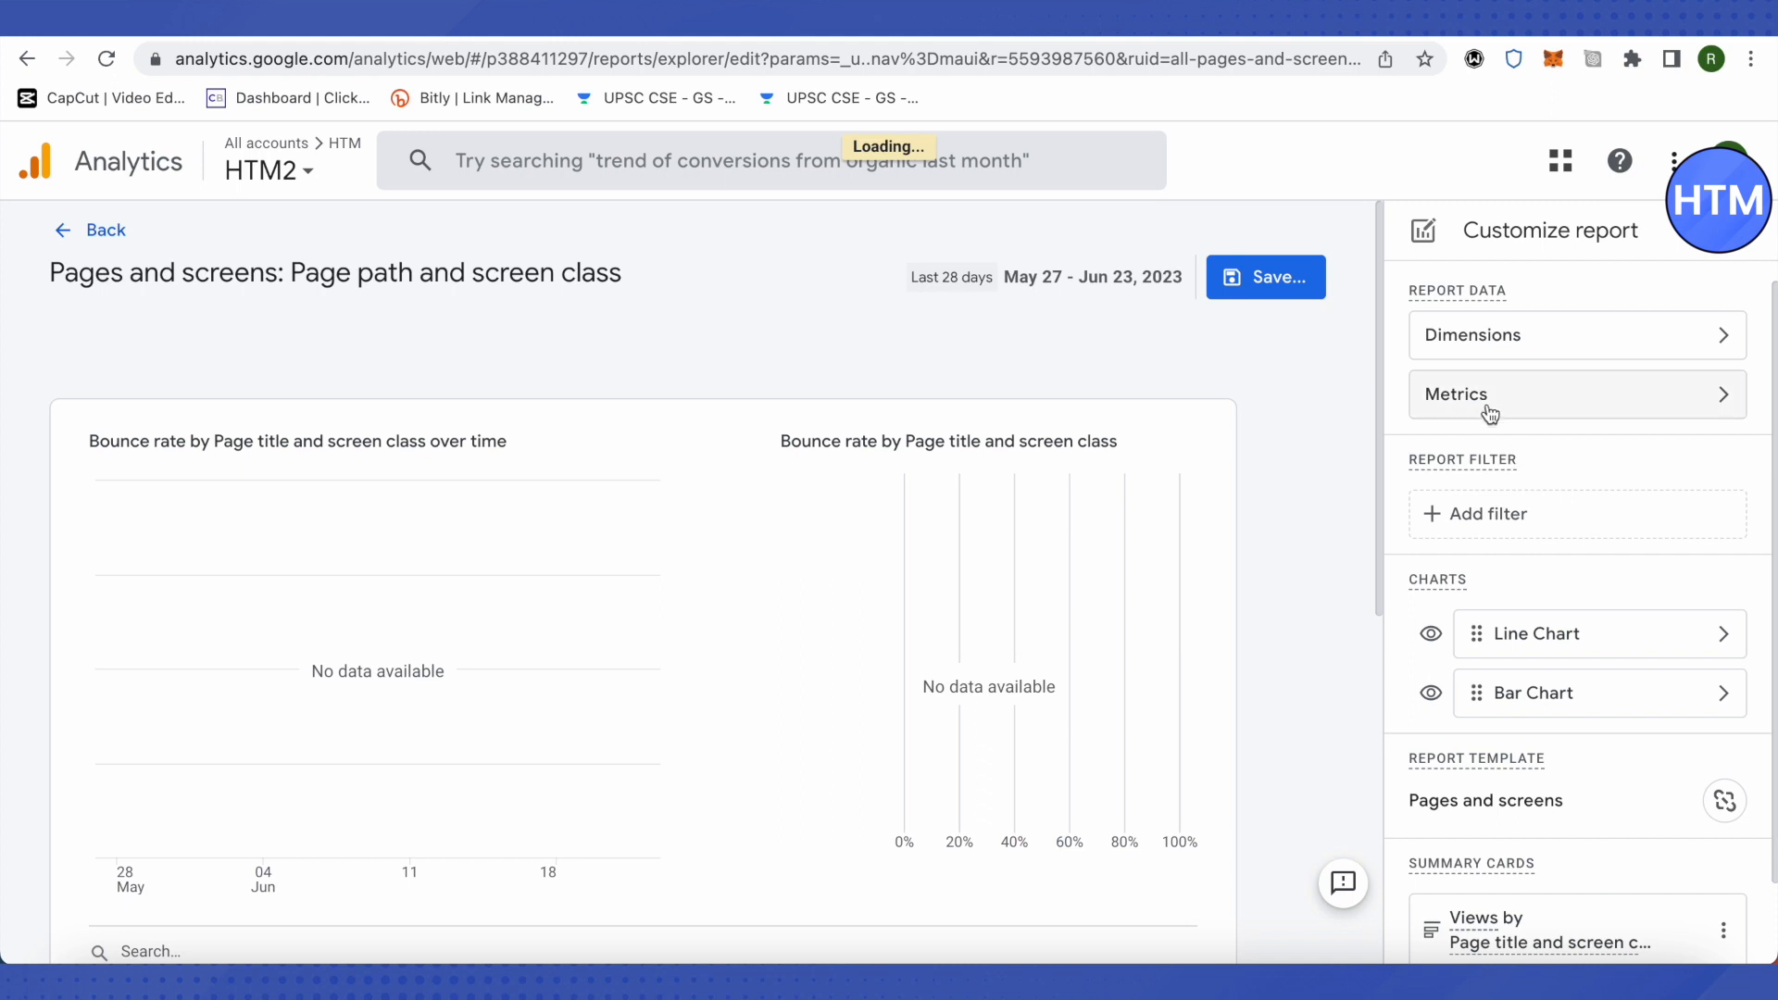
left_click(1555, 413)
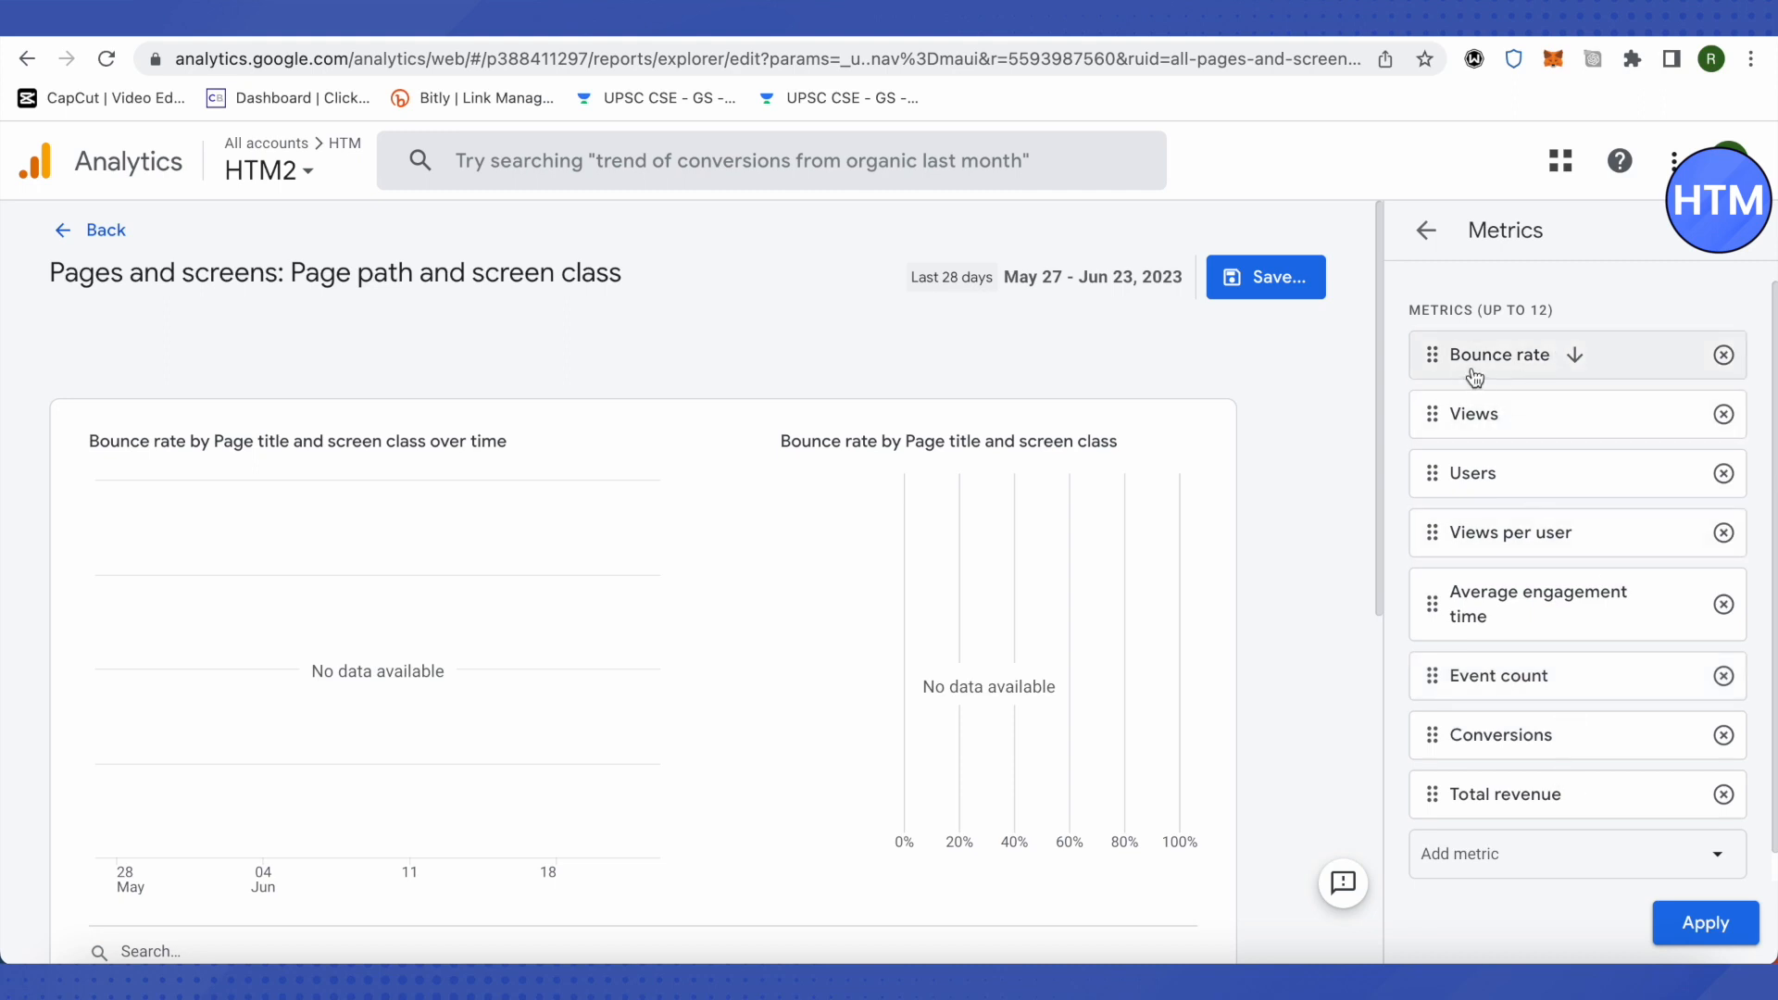
left_click(1724, 357)
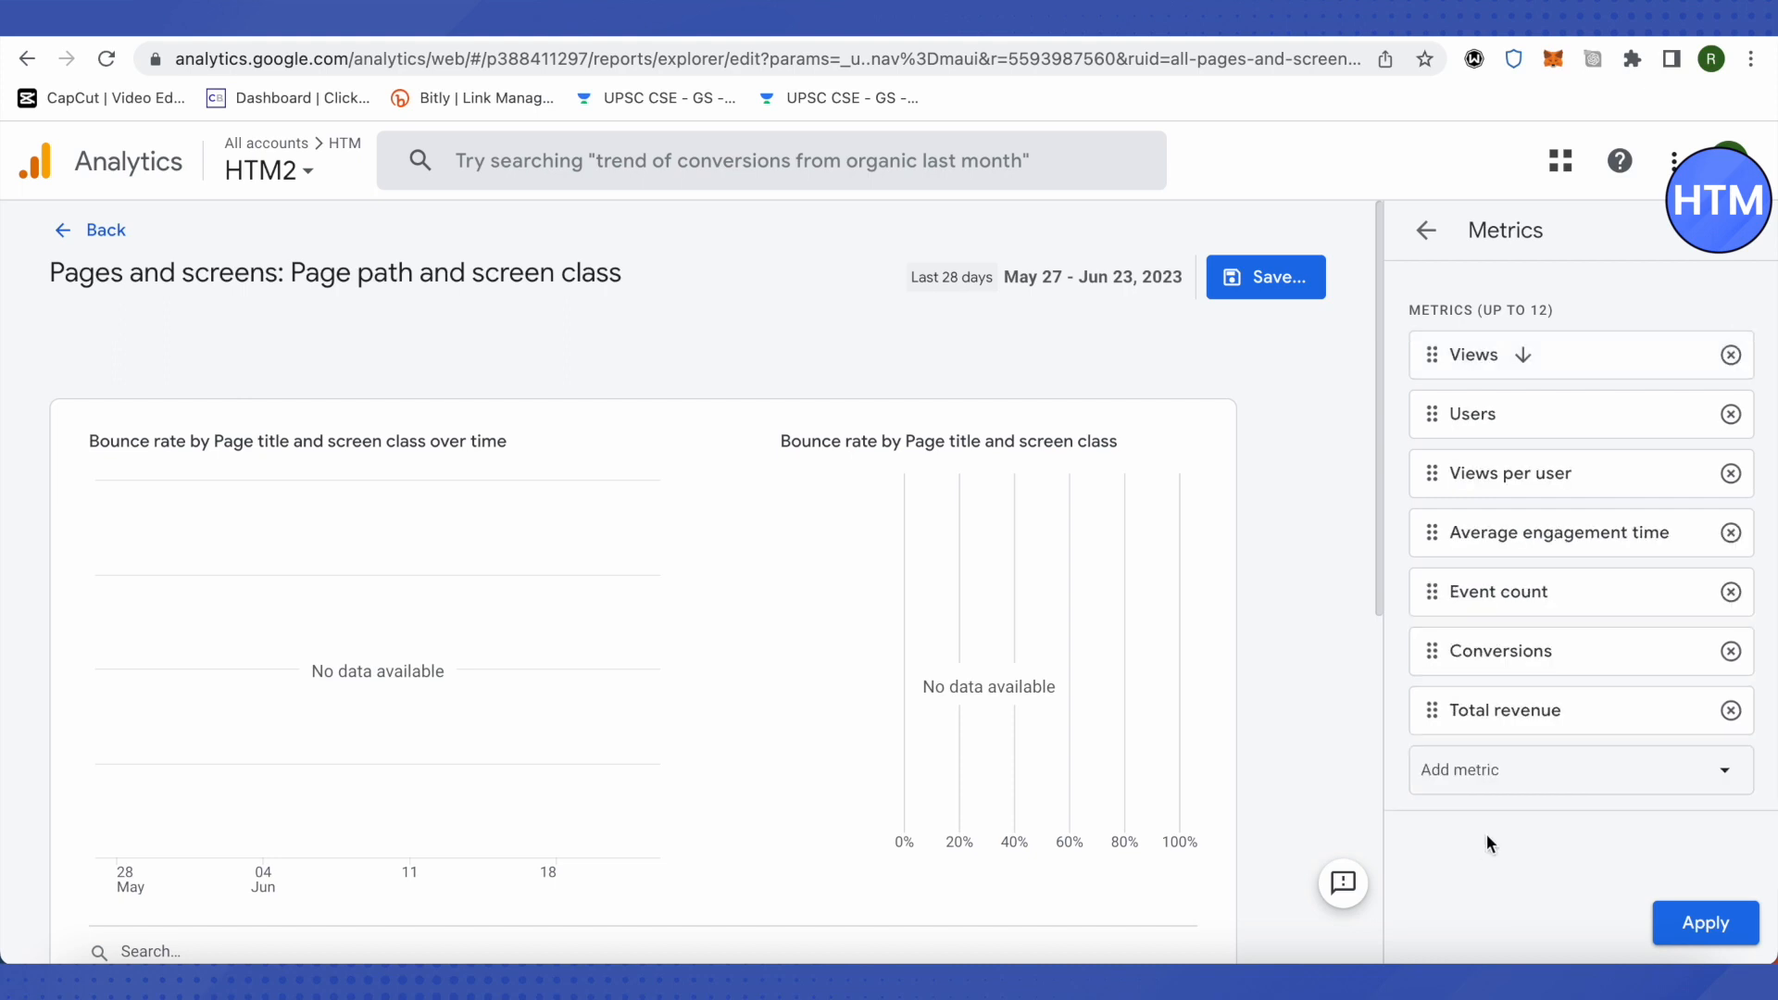
Step: Add the Bounce rate metric from the Session group to the report
left_click(1524, 786)
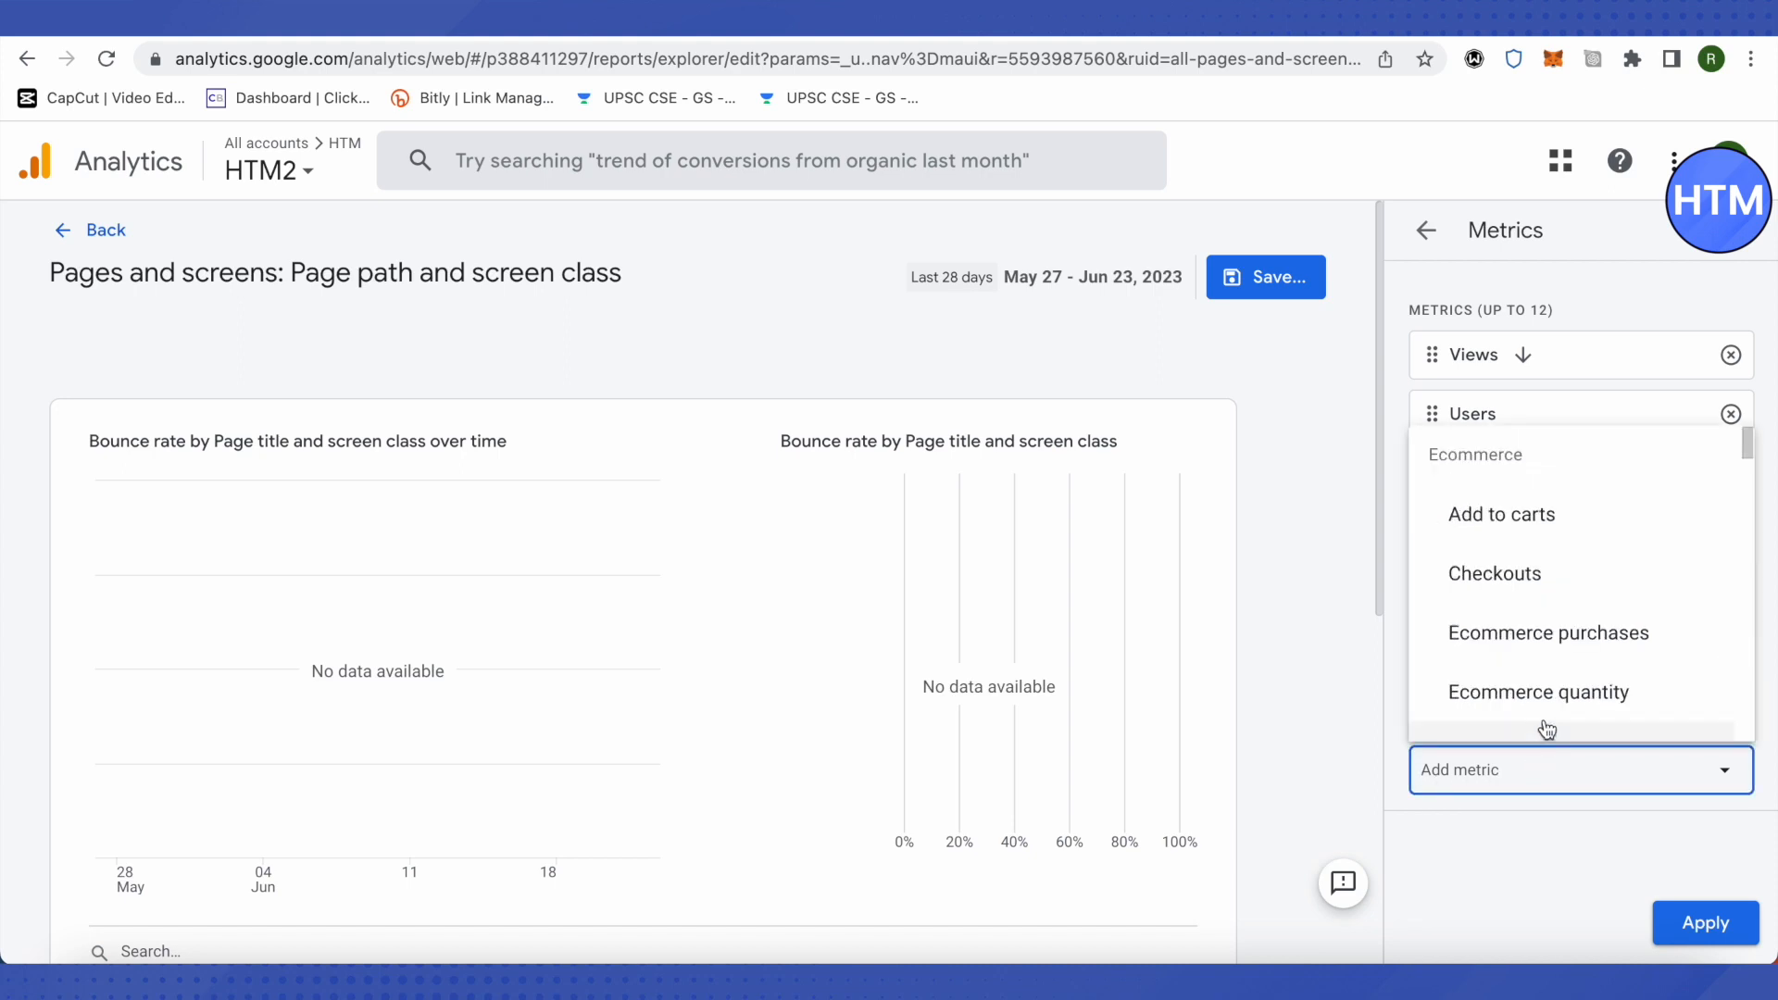
scroll(1528, 666, "down", 10)
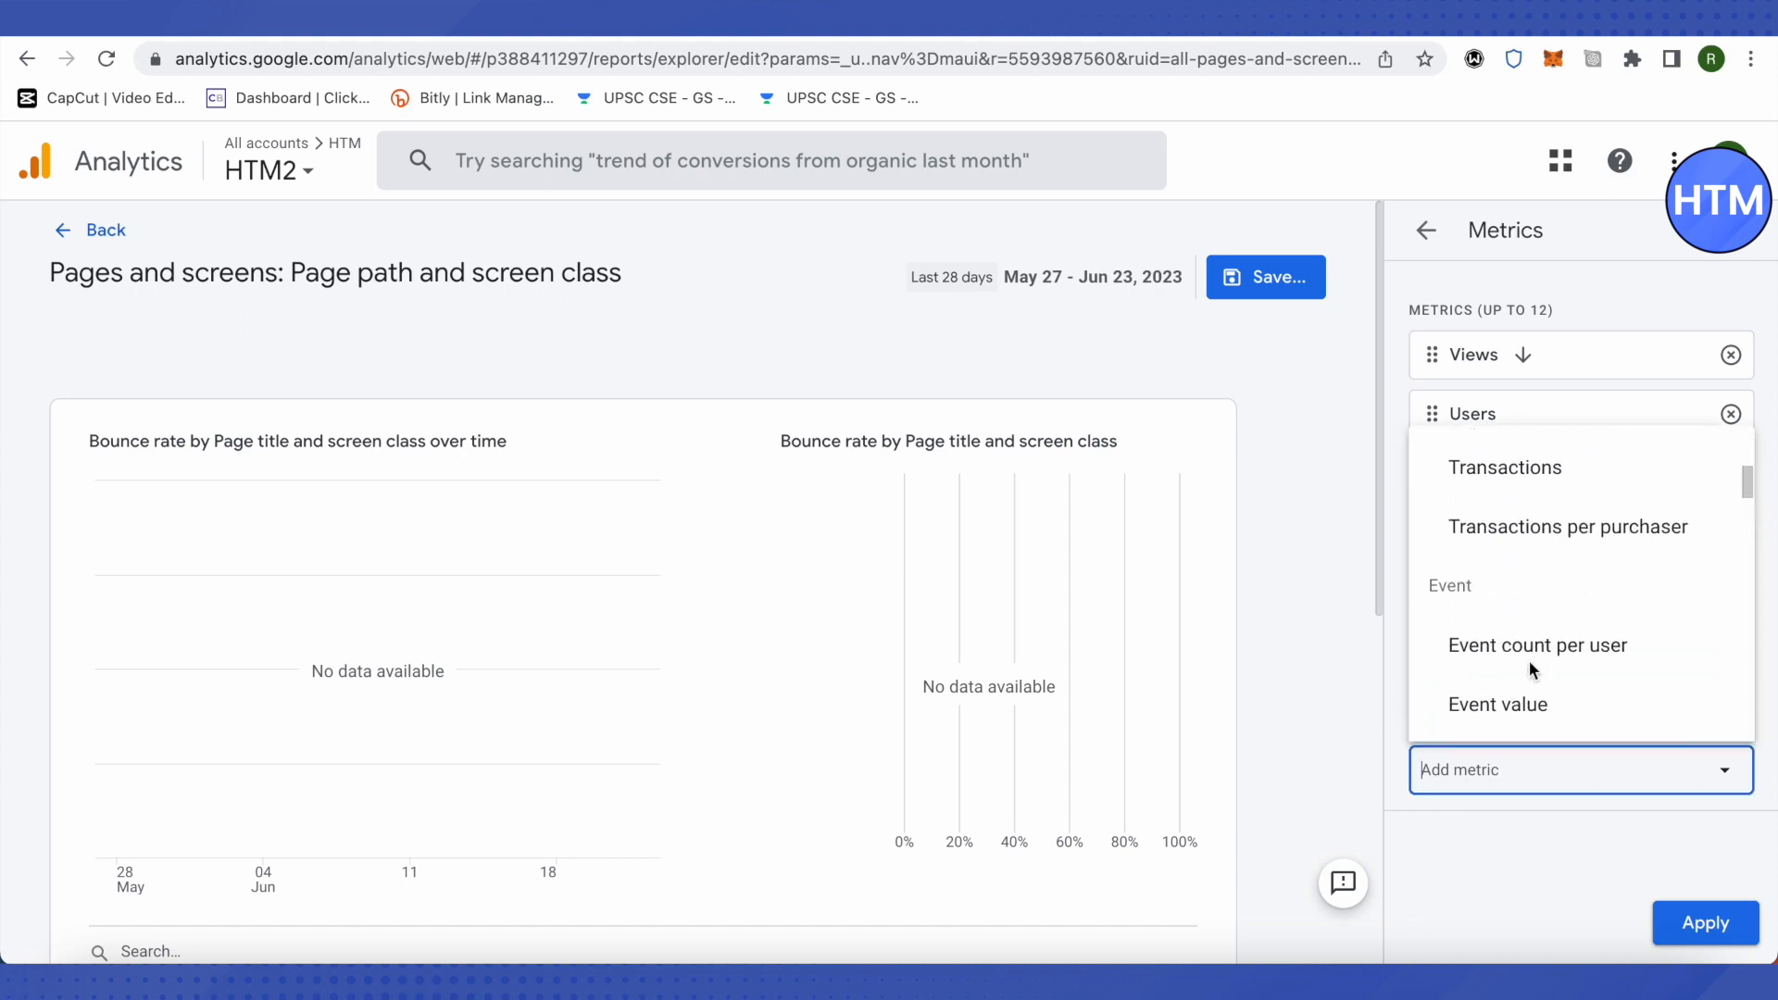
scroll(1532, 671, "down", 10)
scroll(1518, 556, "up", 1)
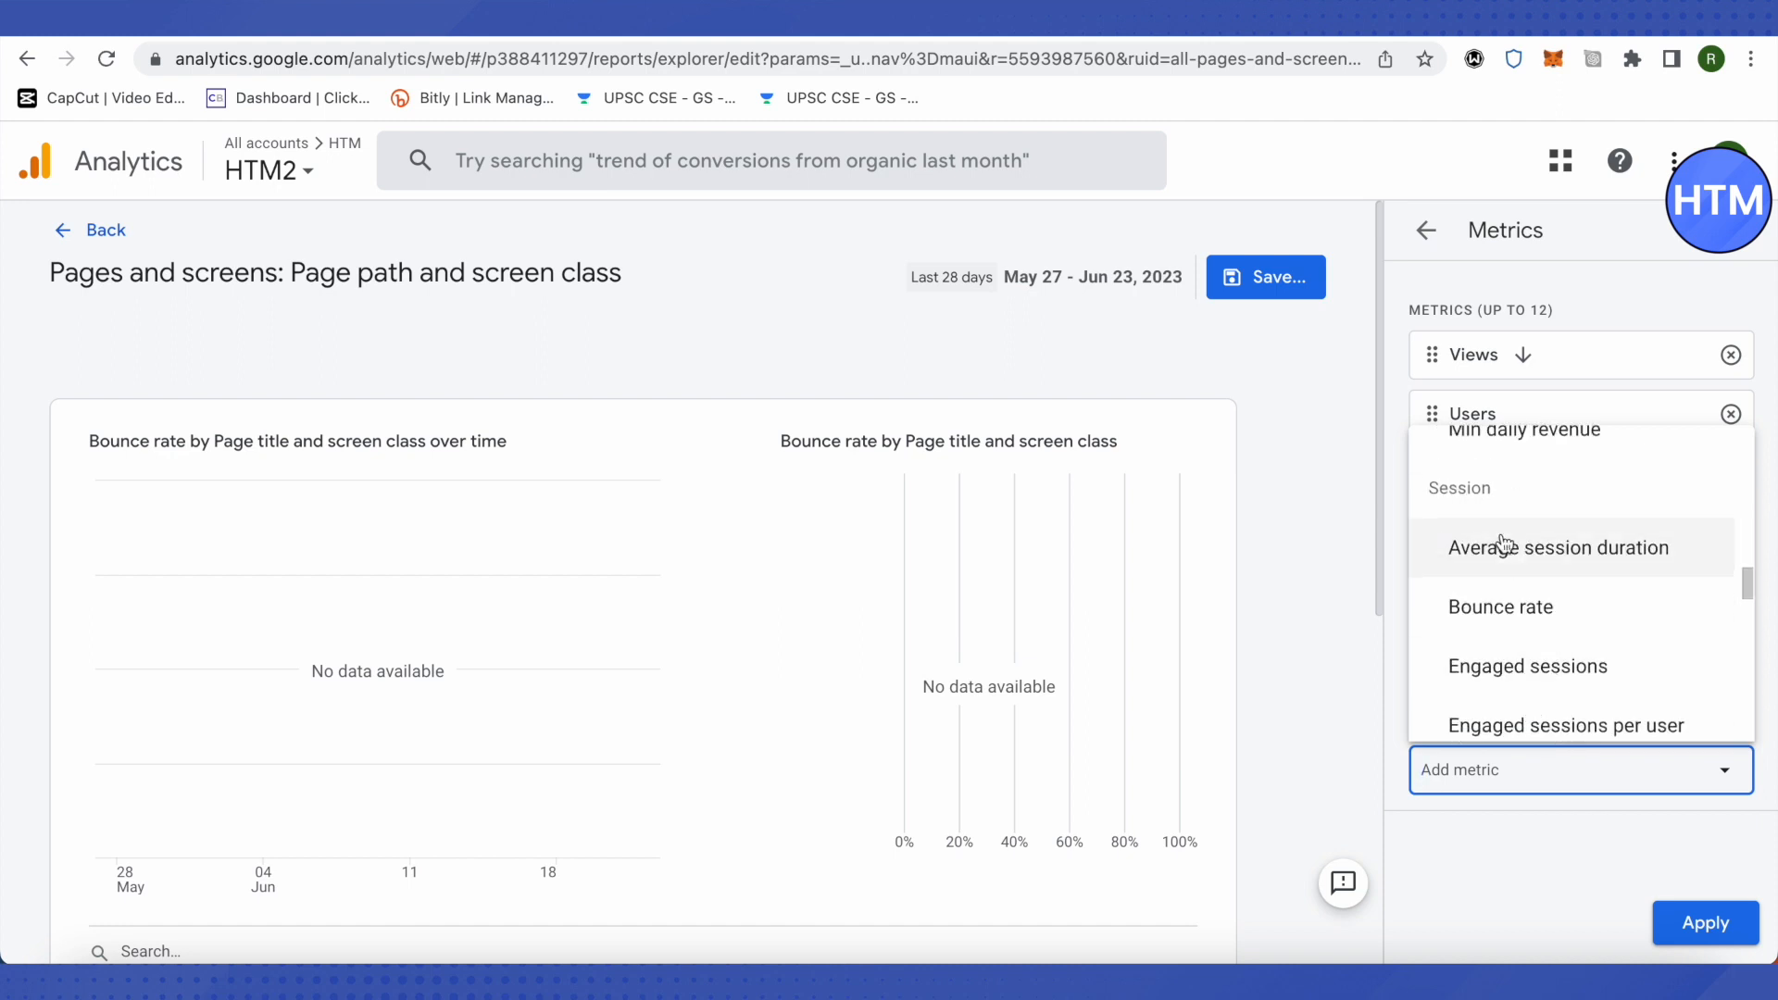
left_click(1527, 618)
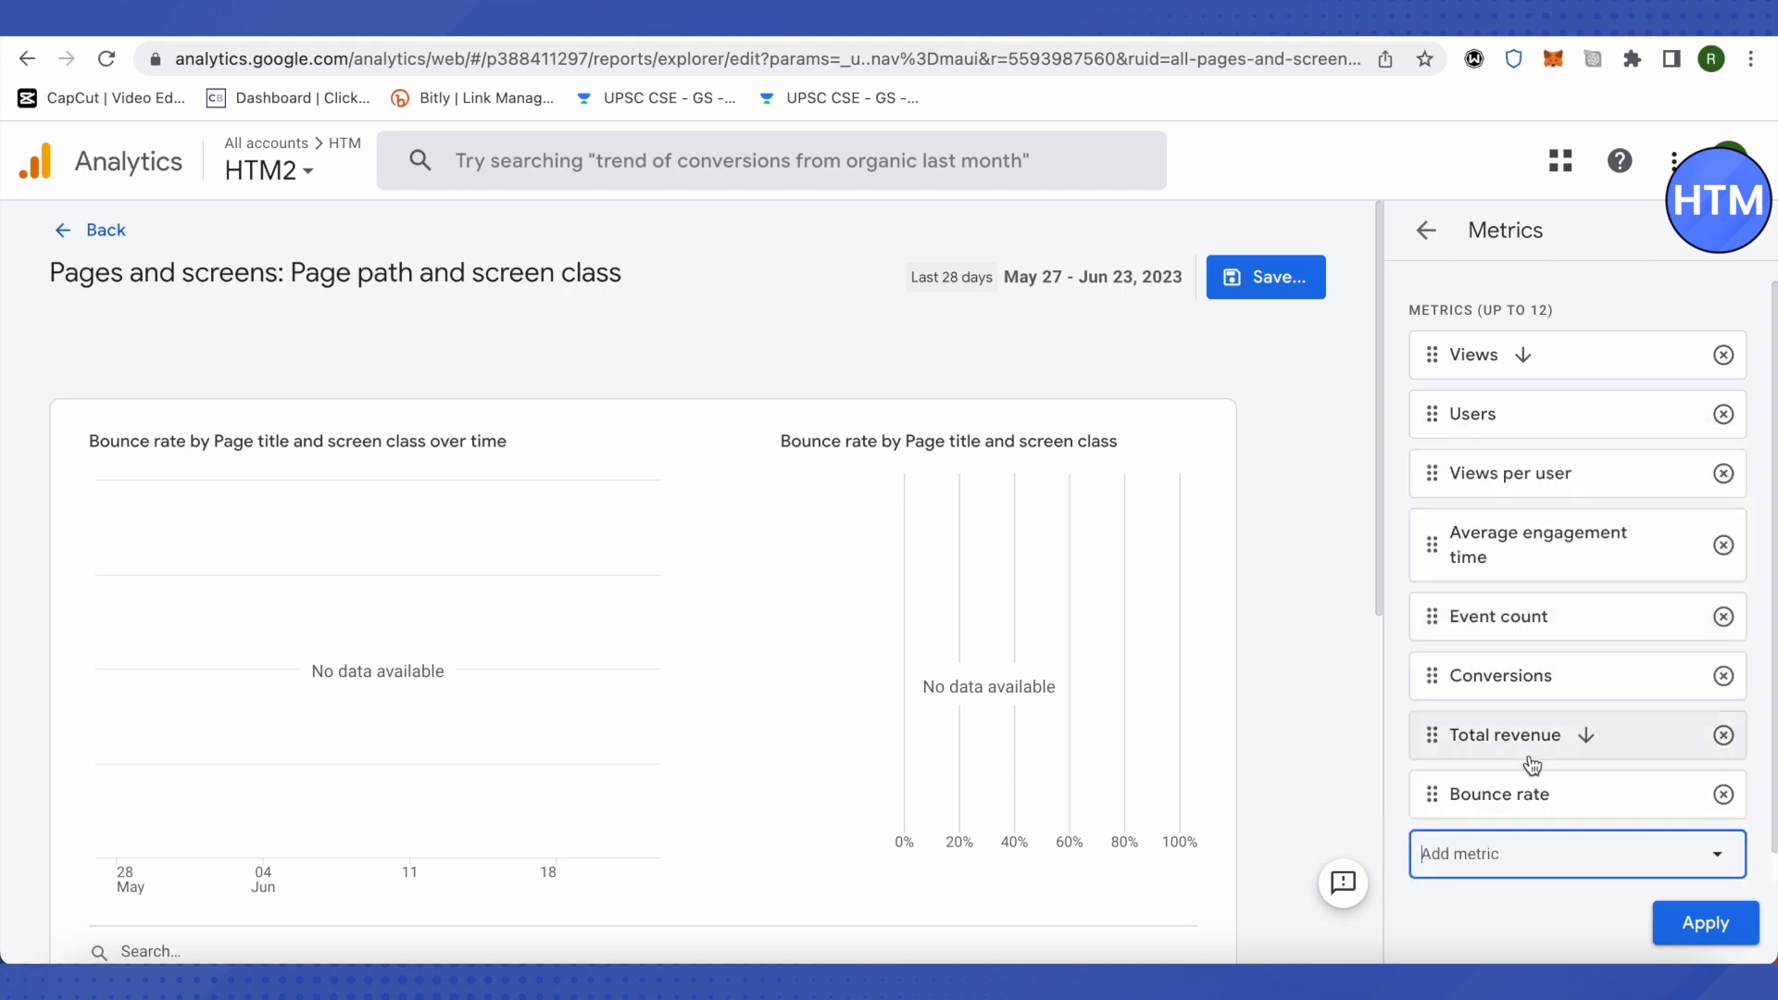
Step: Move Bounce rate to first place in the metrics list, above Views, and apply the metric changes
left_click_drag(1506, 796, 1505, 342)
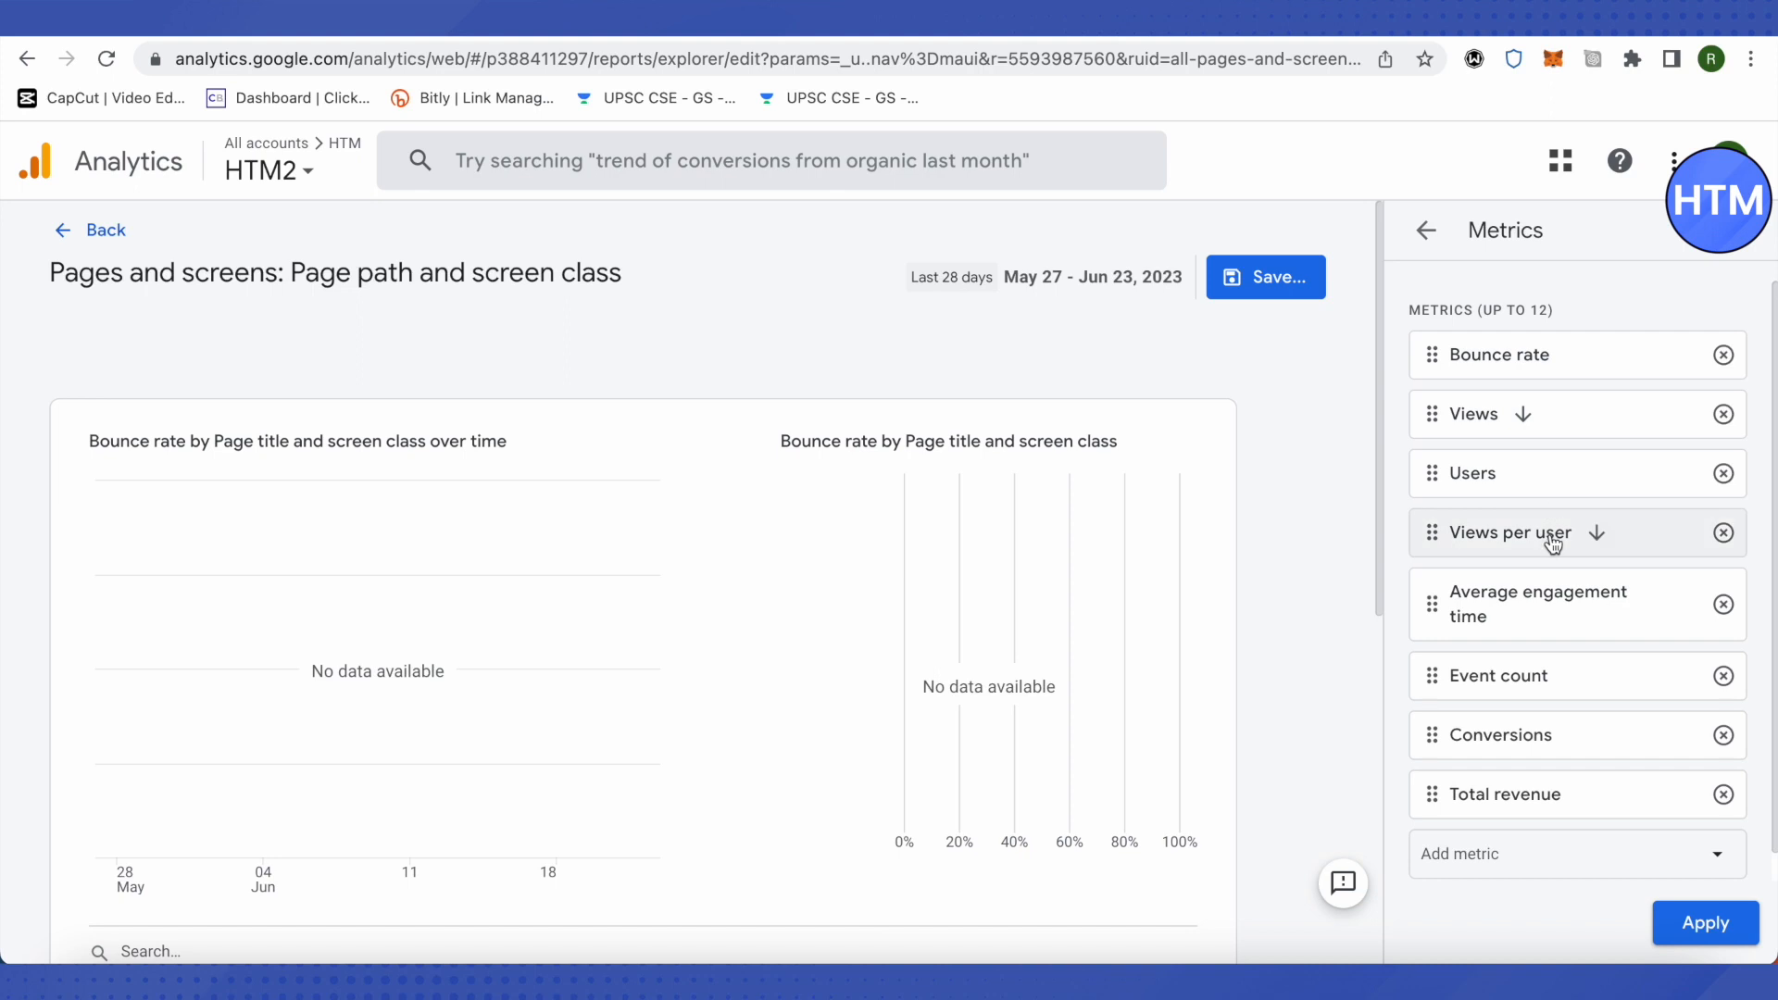
mouse_move(1472, 358)
left_mouse_down()
mouse_move(1491, 623)
mouse_move(1494, 359)
left_mouse_up()
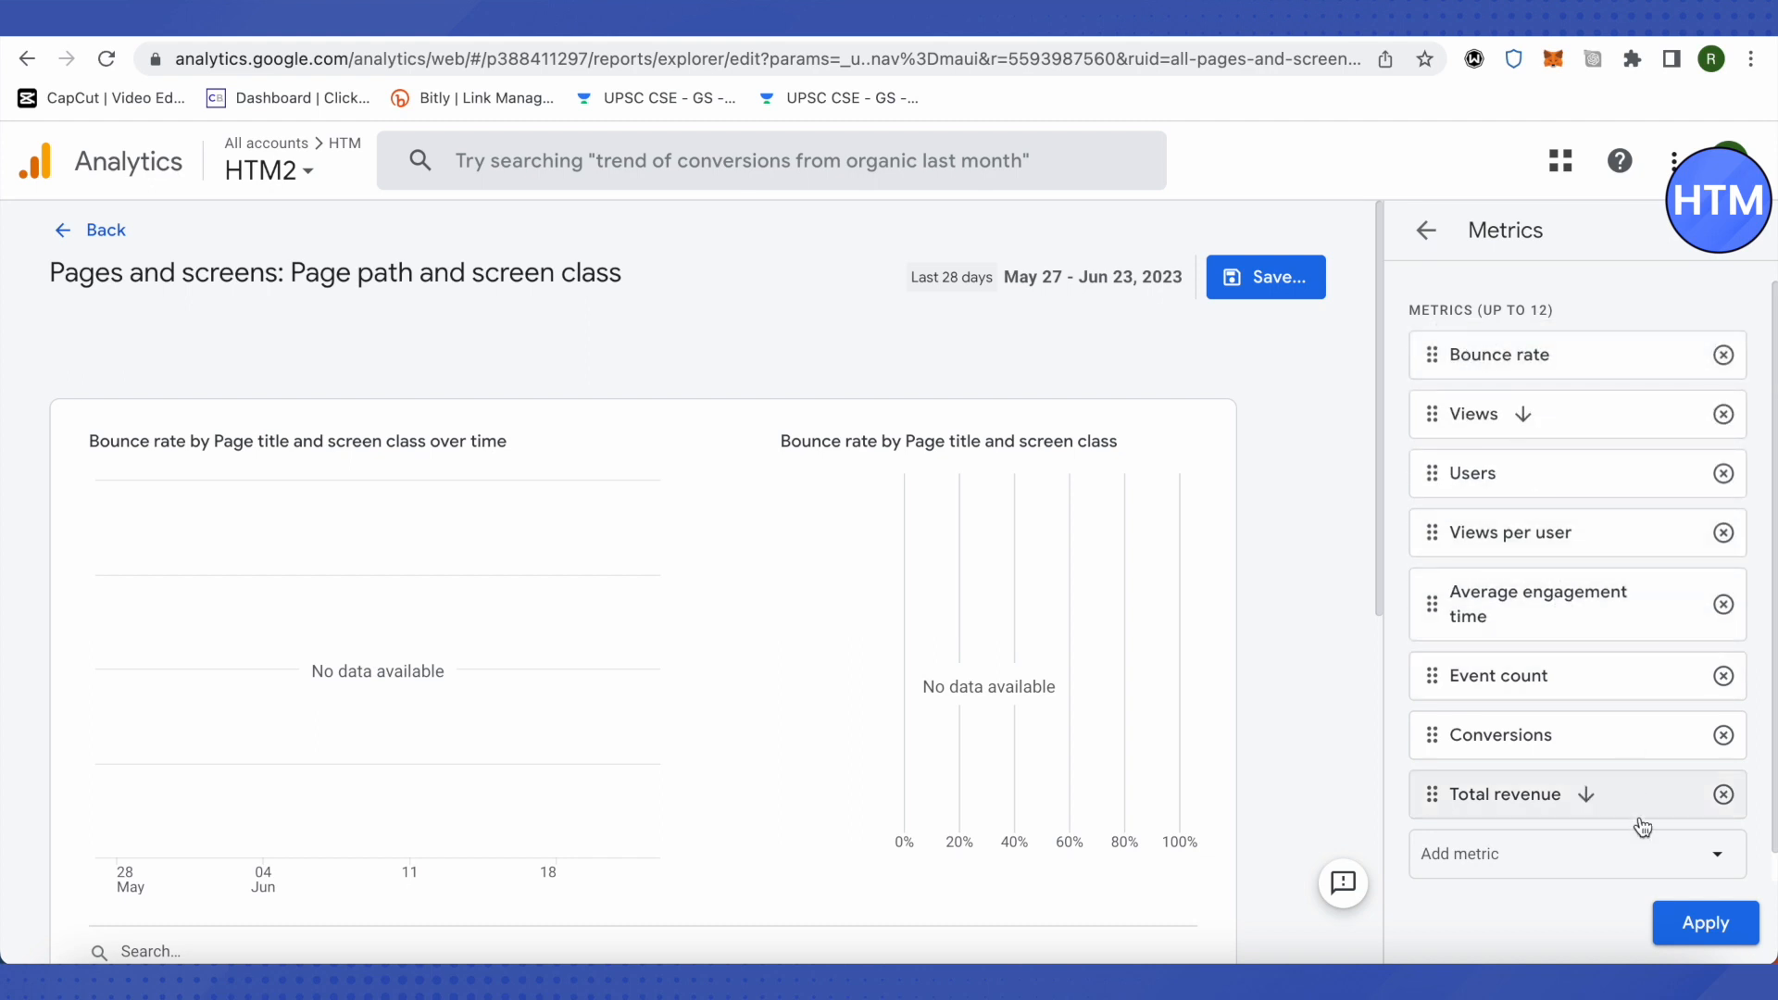
left_click(1708, 937)
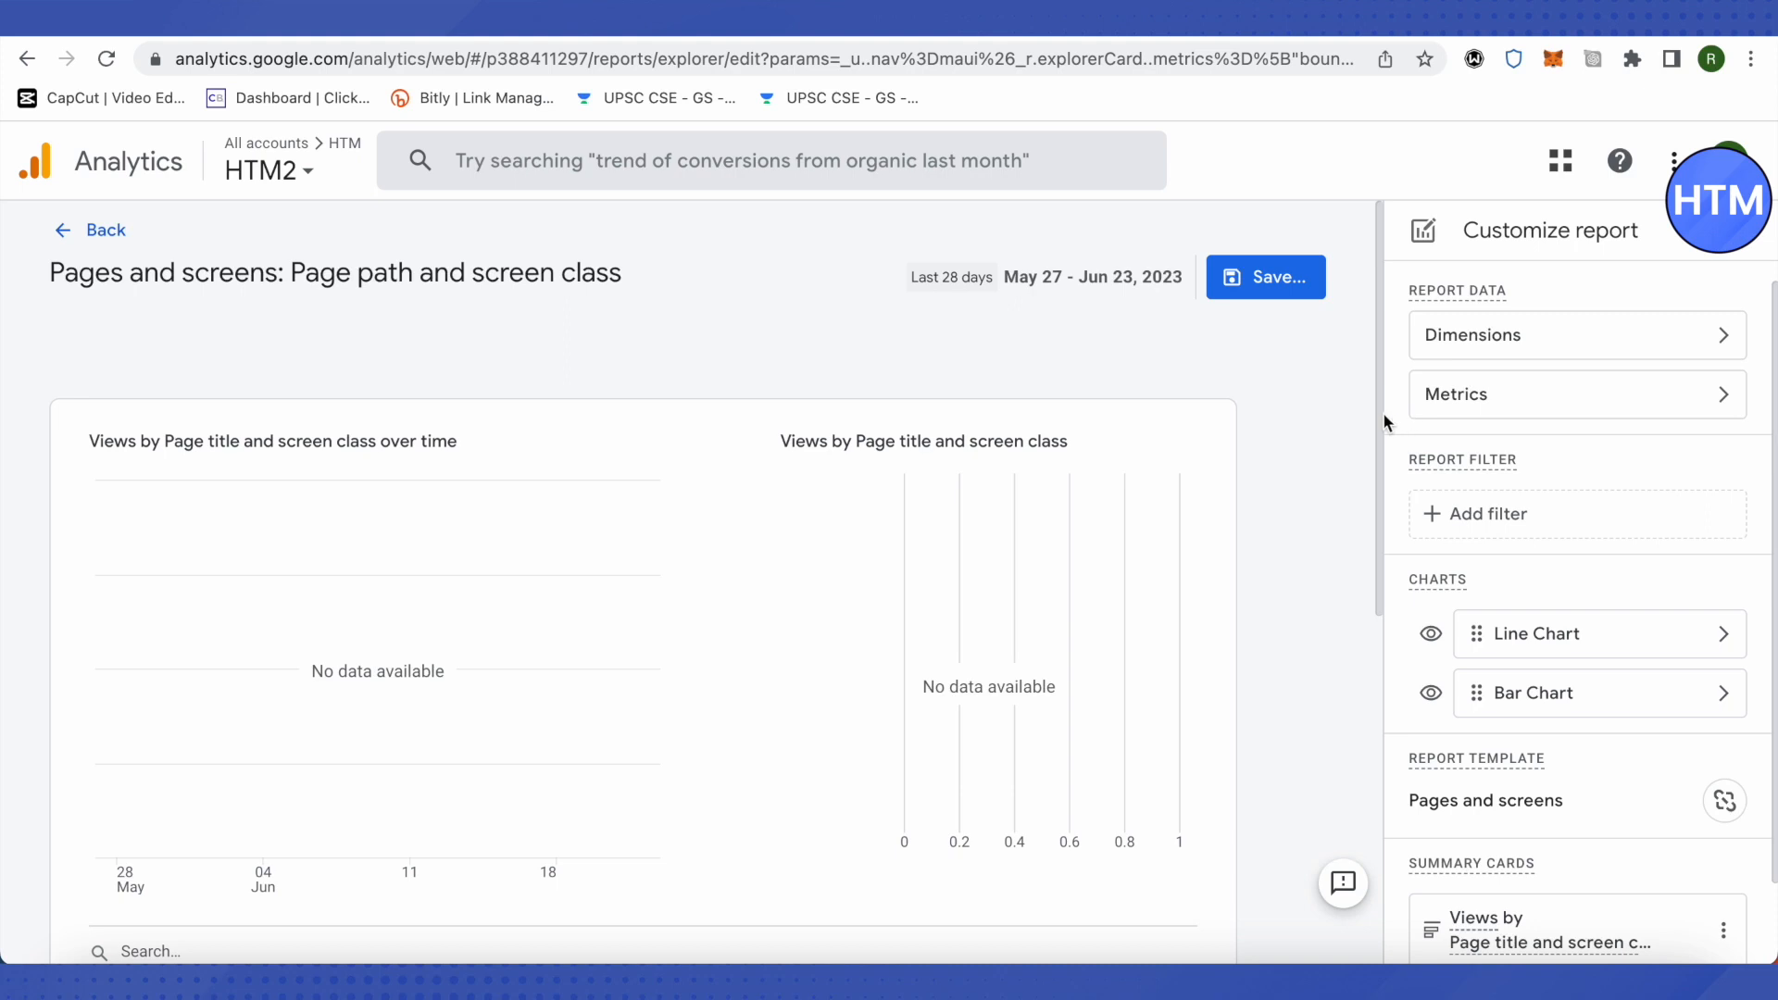
Step: Remove Landing page + query string from the report's primary dimensions
left_click(1518, 350)
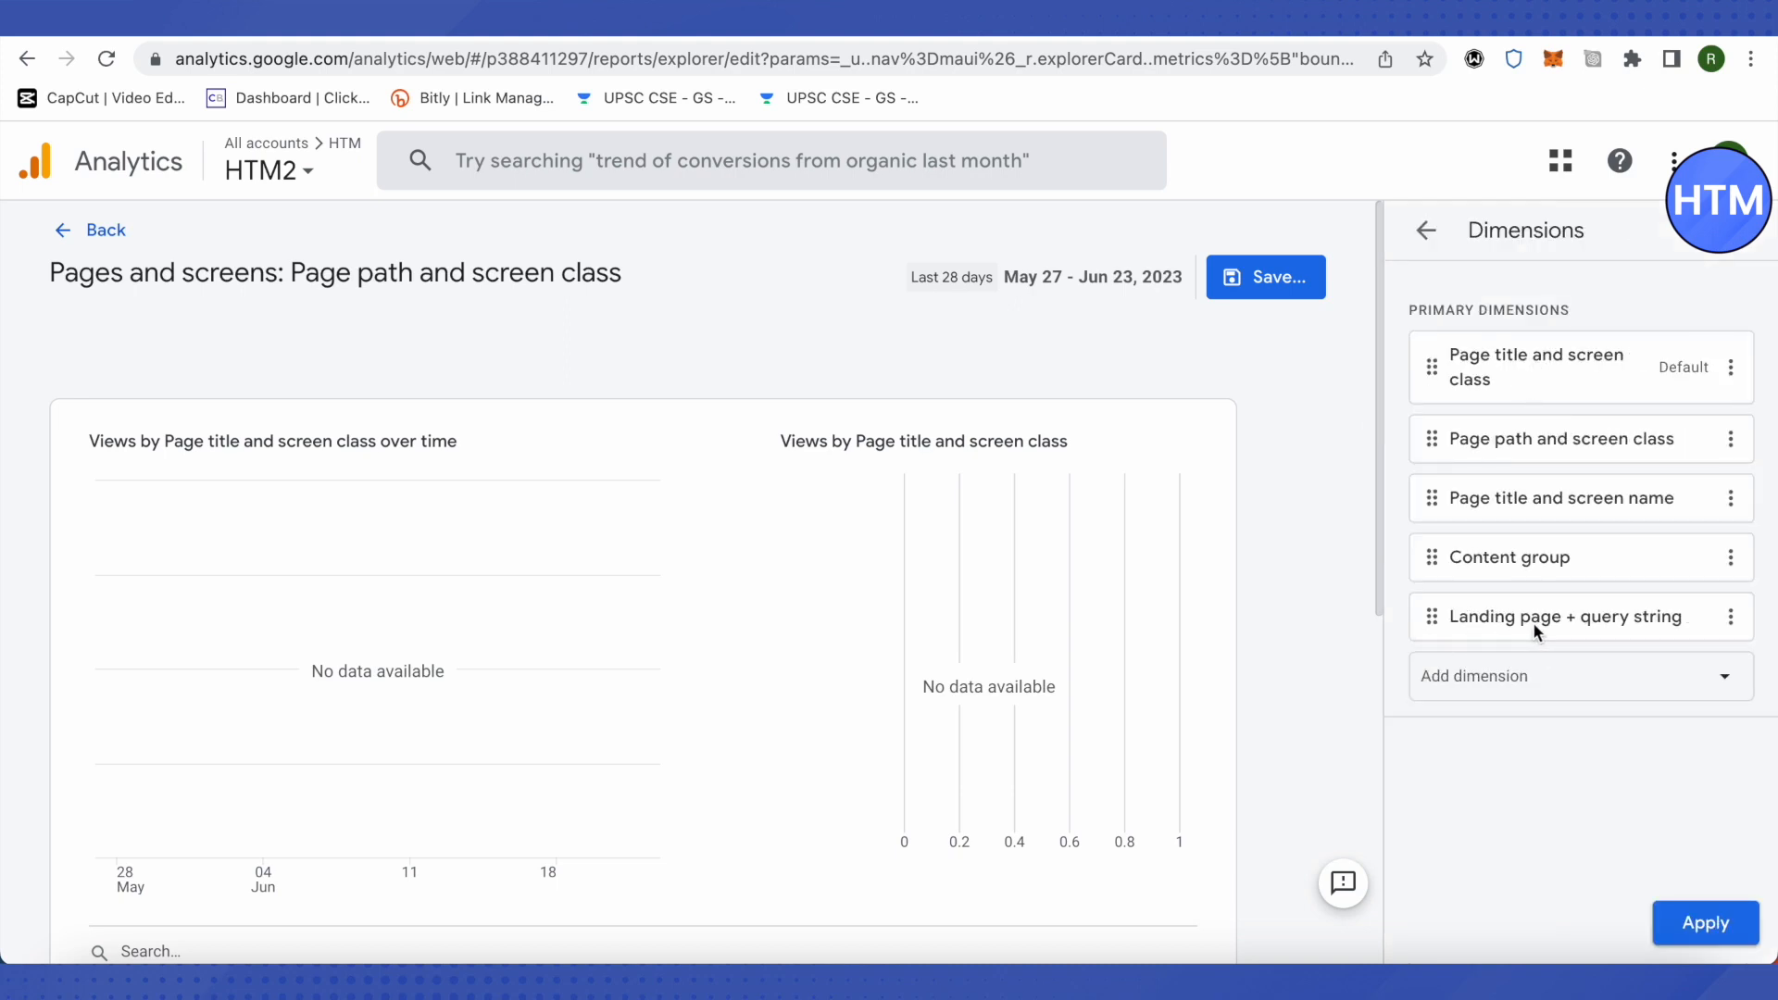
left_click(1732, 618)
left_click(1631, 735)
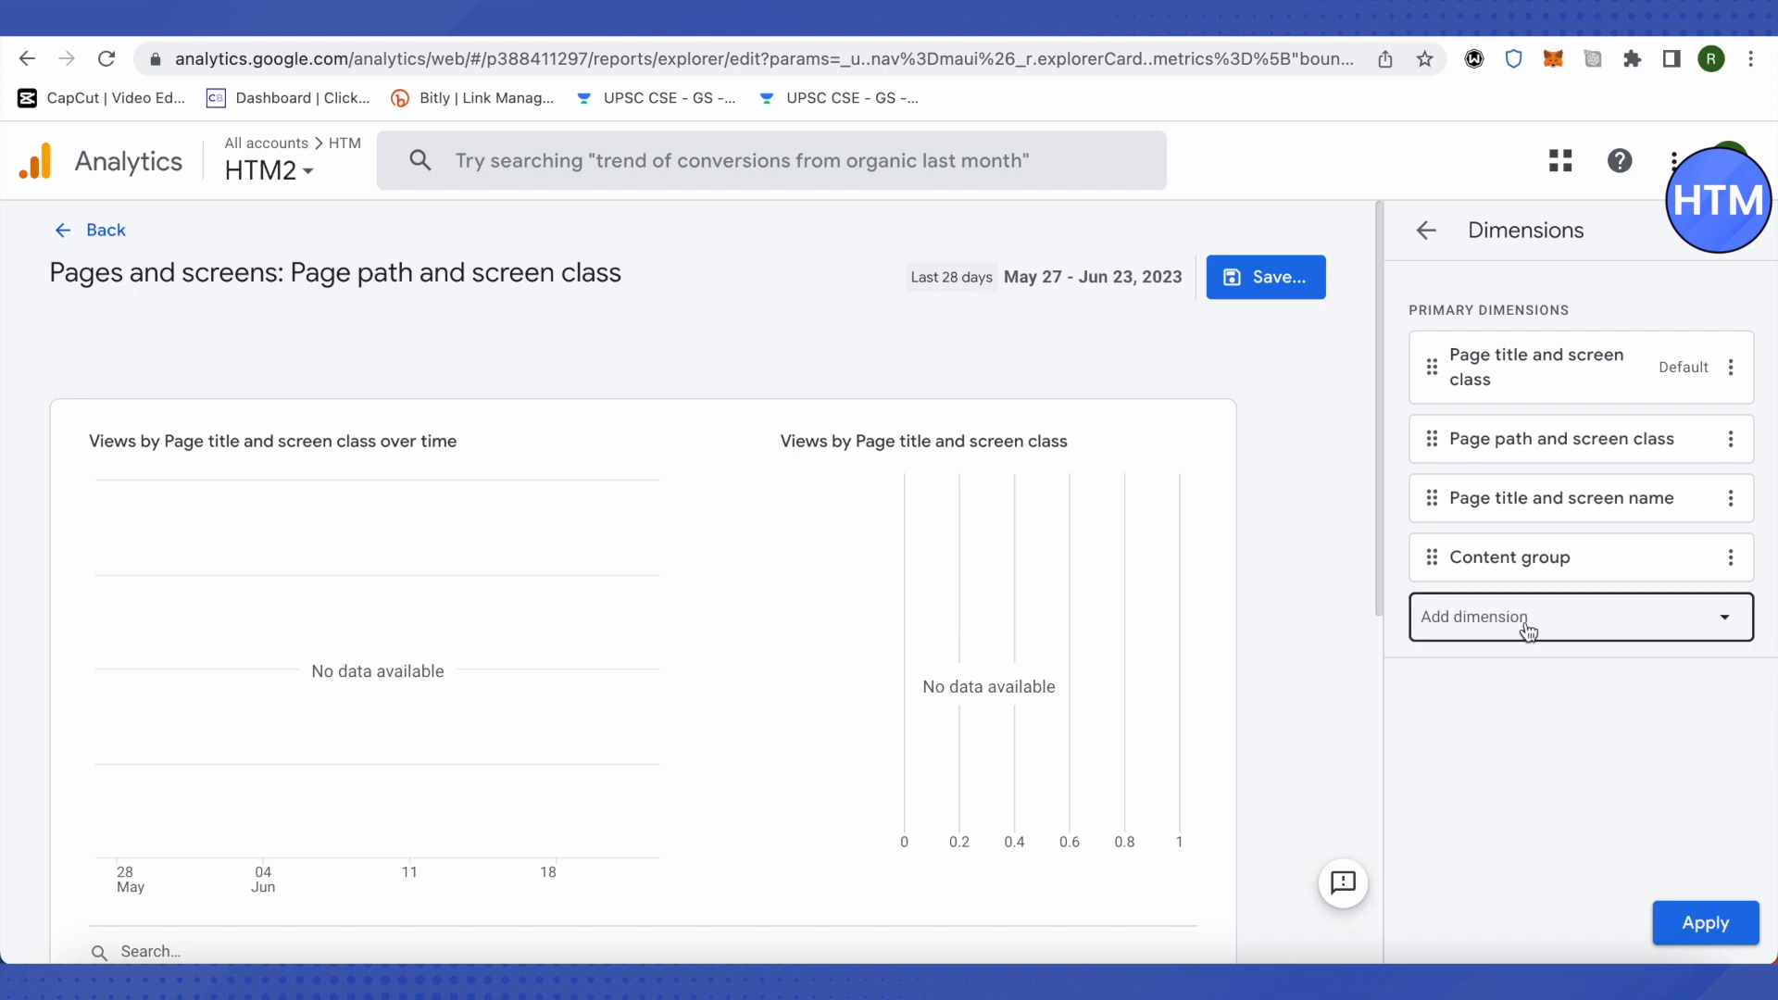
Step: Search the available dimensions for "land", add Landing page + query string to the report, and apply the dimensions
left_click(1571, 634)
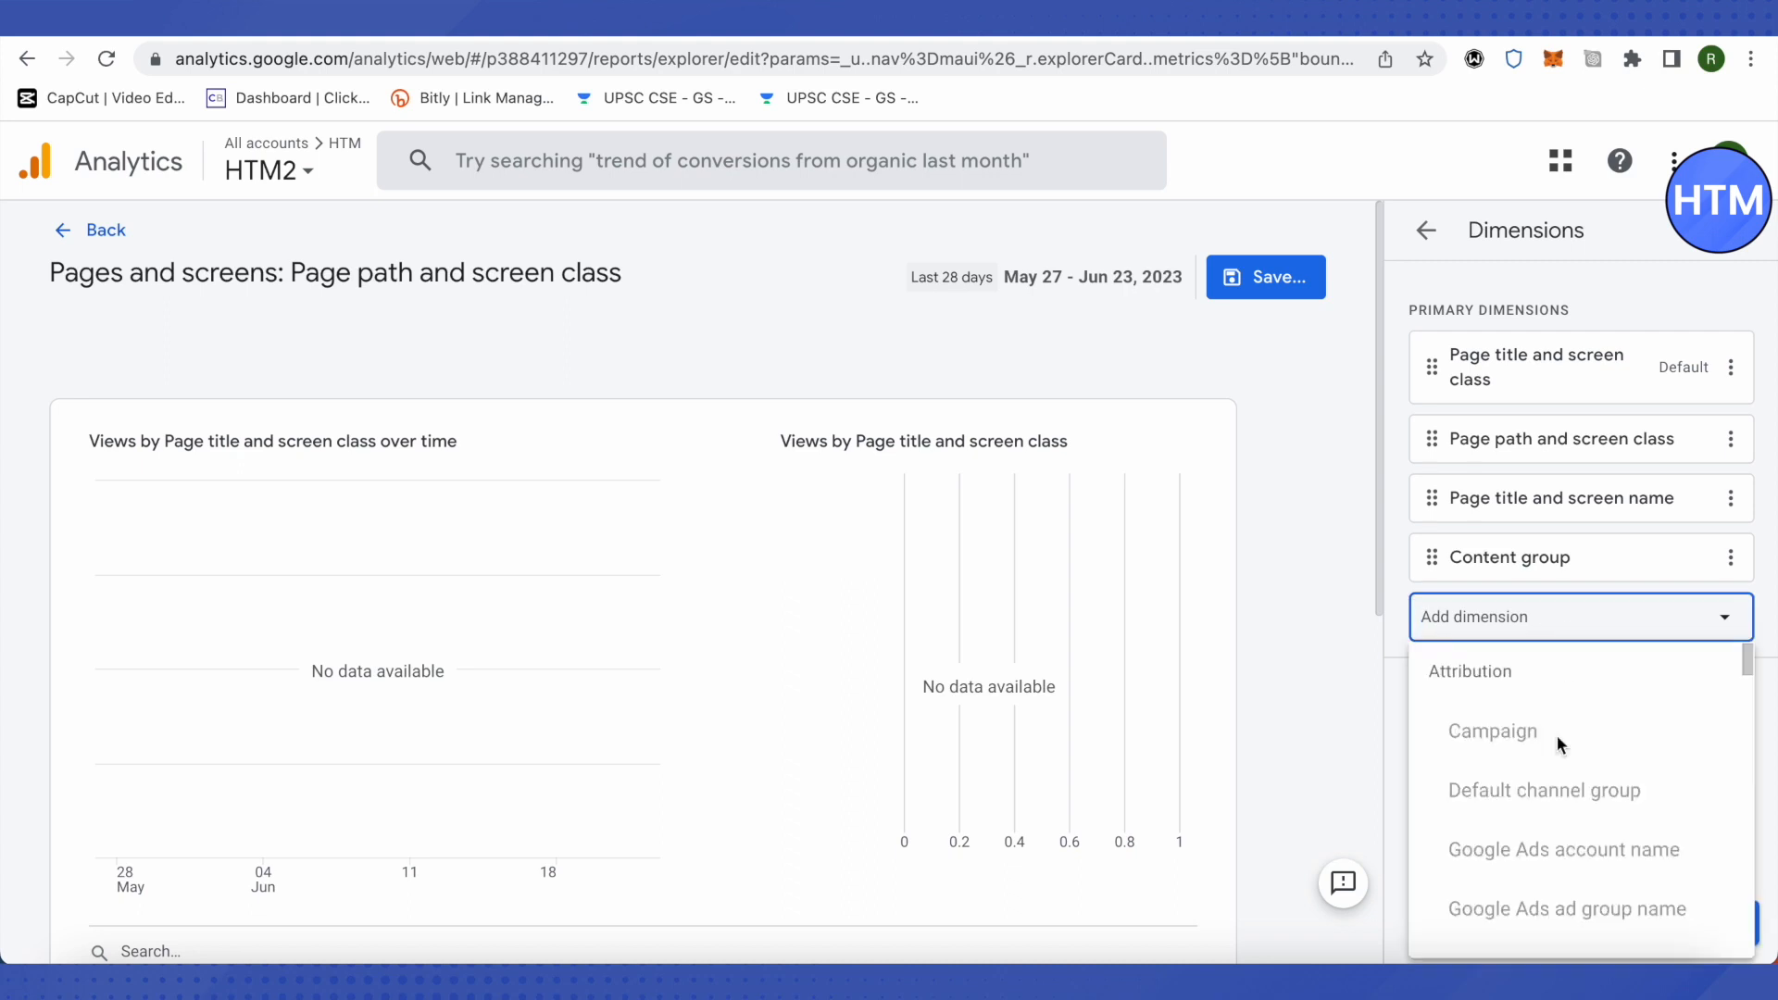
scroll(1542, 858, "down", 3)
scroll(1565, 857, "down", 3)
type("la")
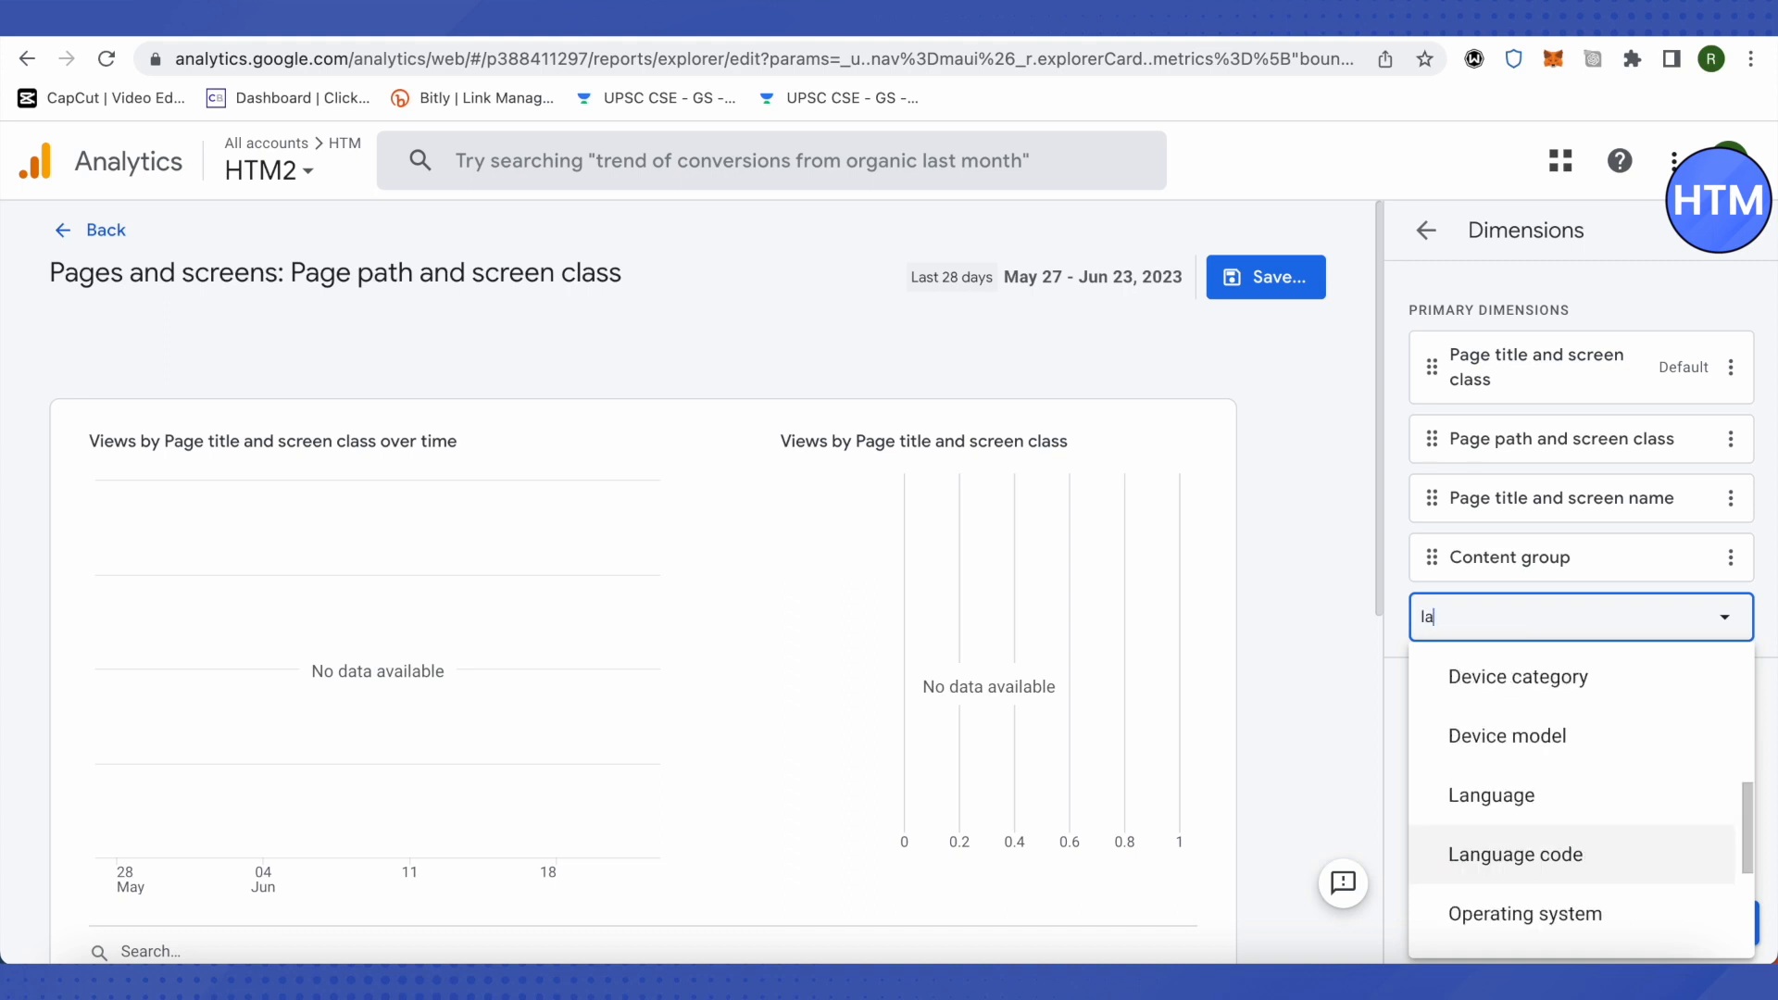
type("nd")
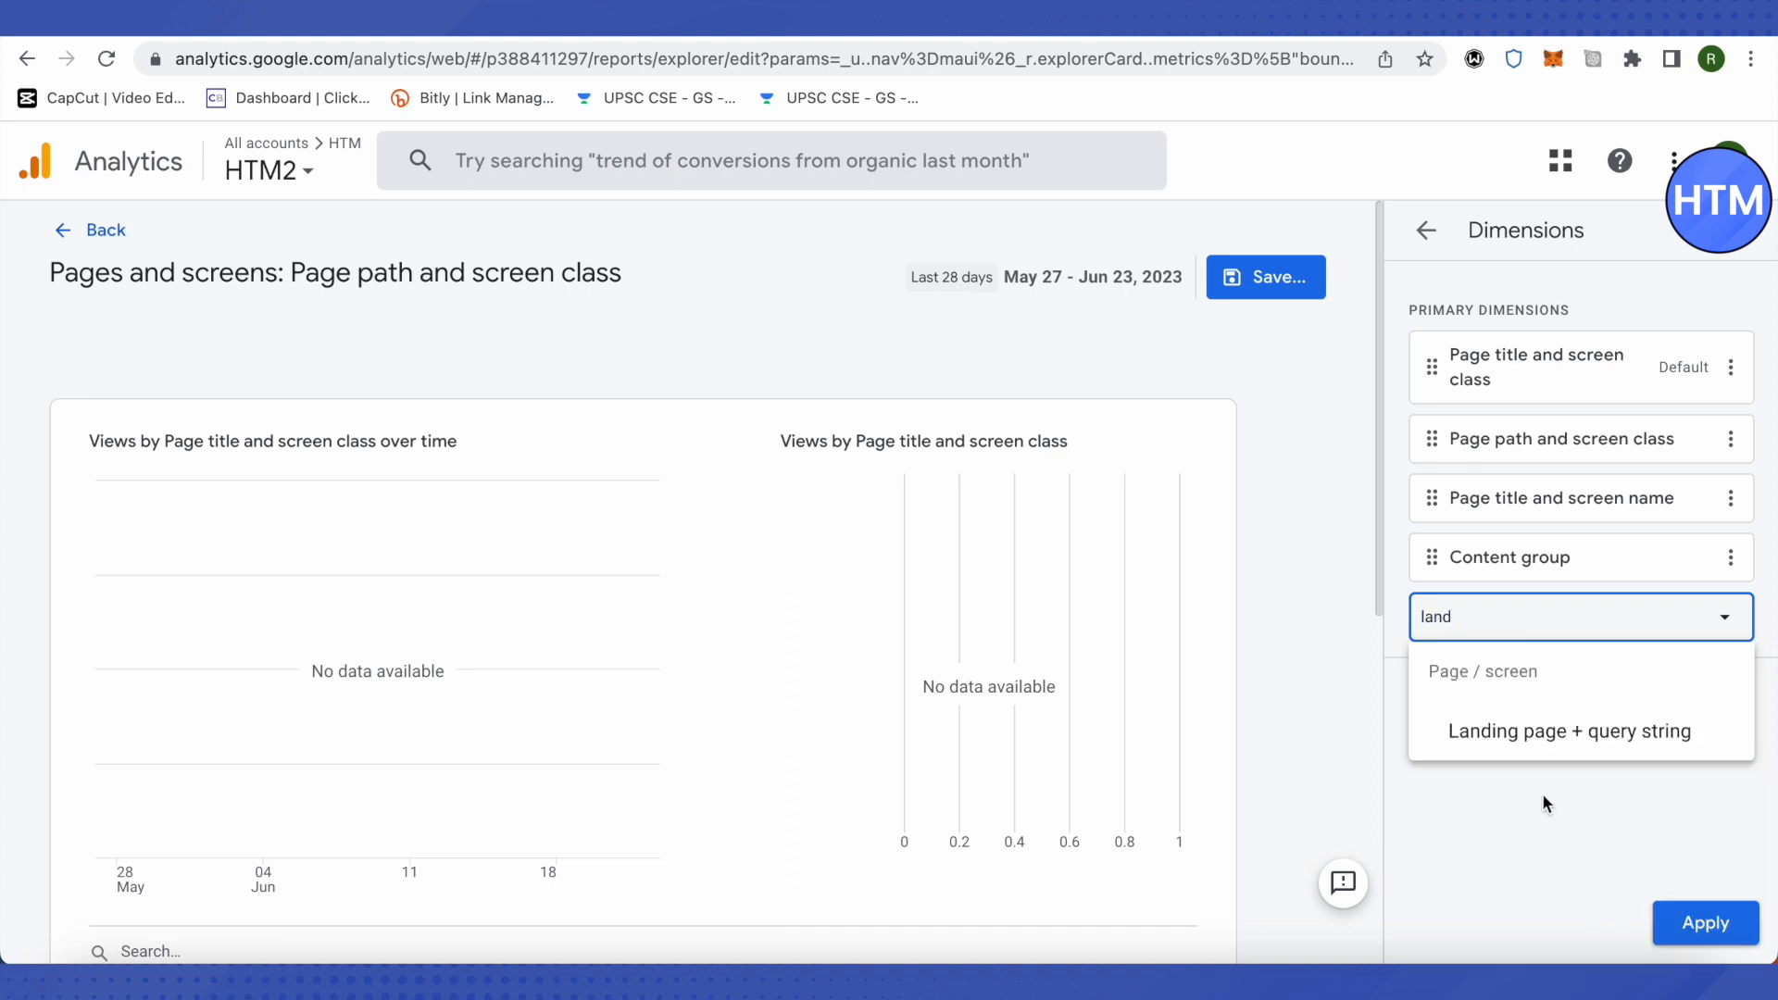
left_click(1512, 733)
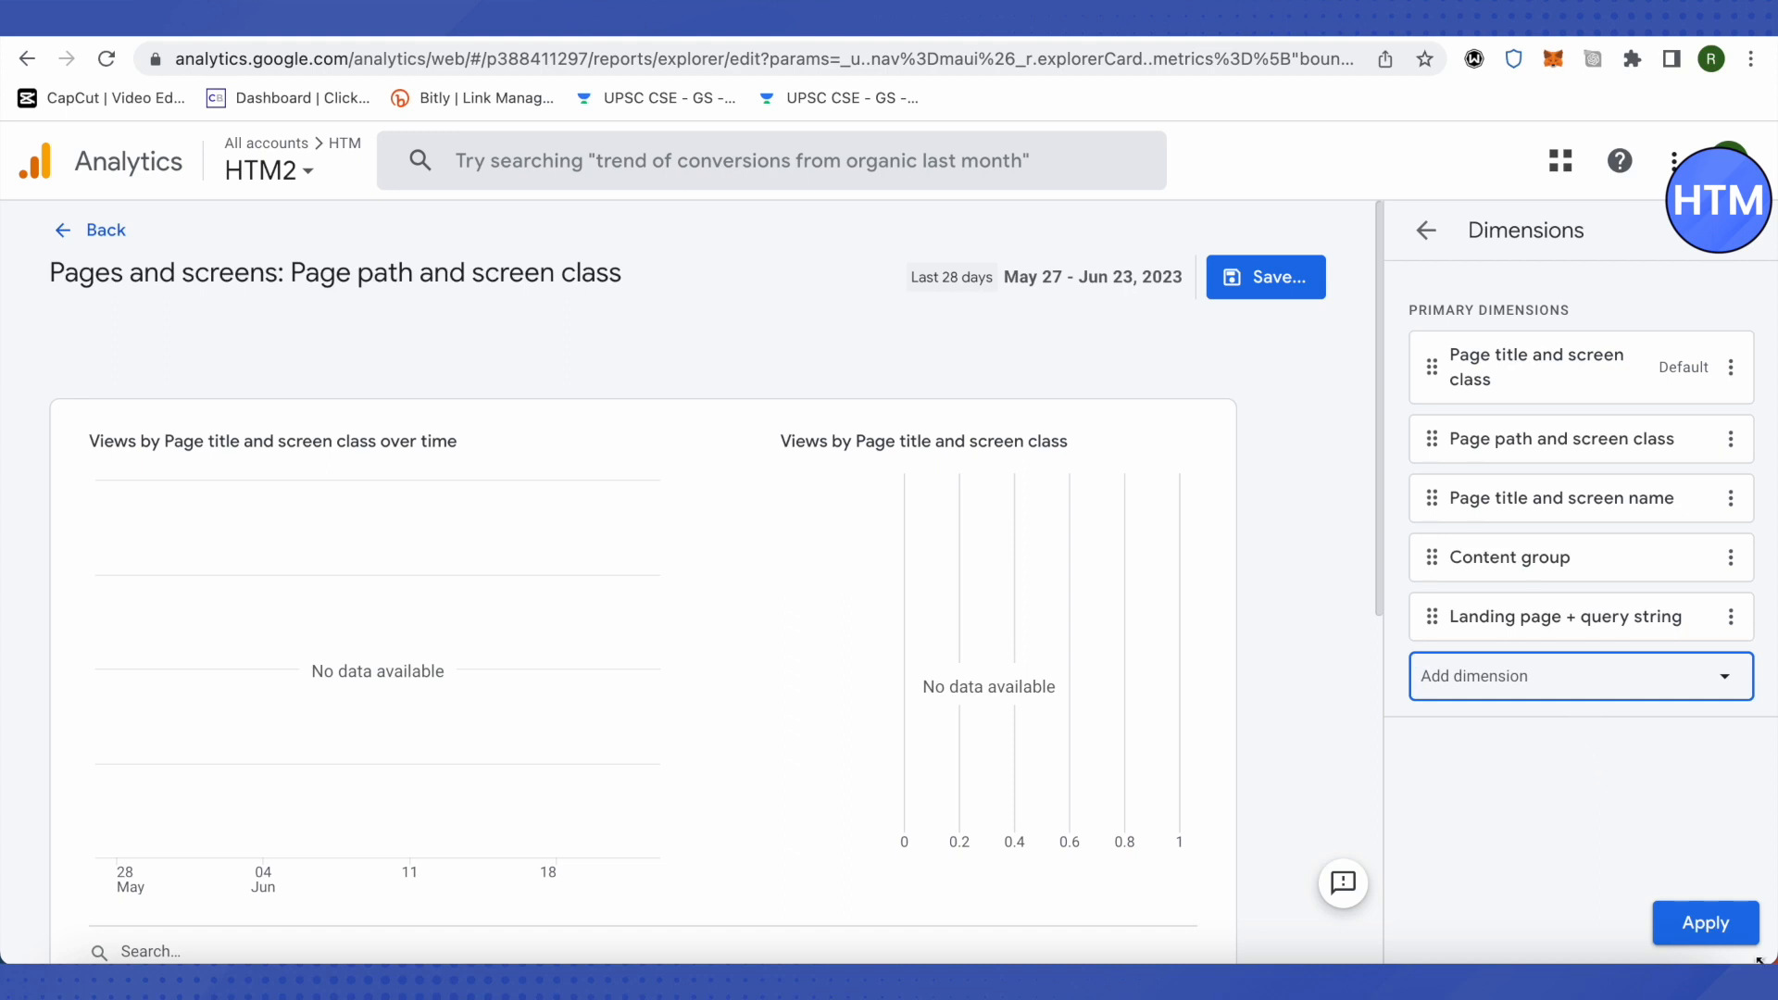
left_click(1706, 923)
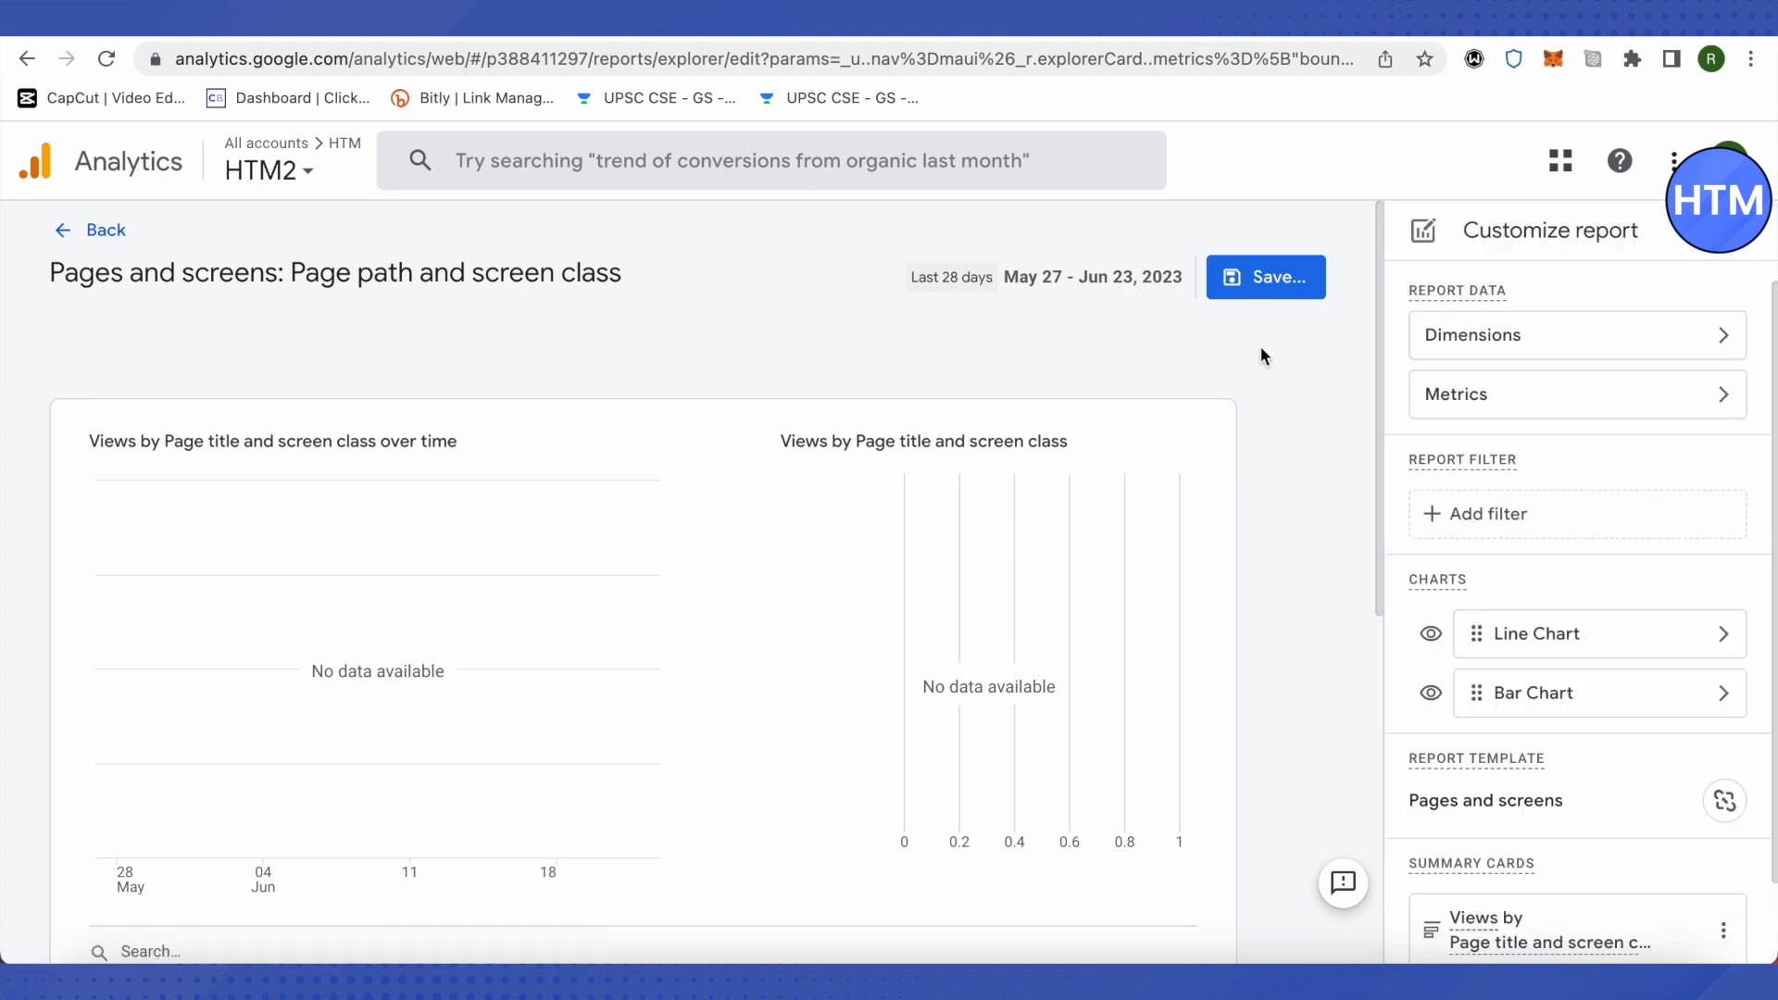
Step: Save the customization as changes to the current report
left_click(1282, 277)
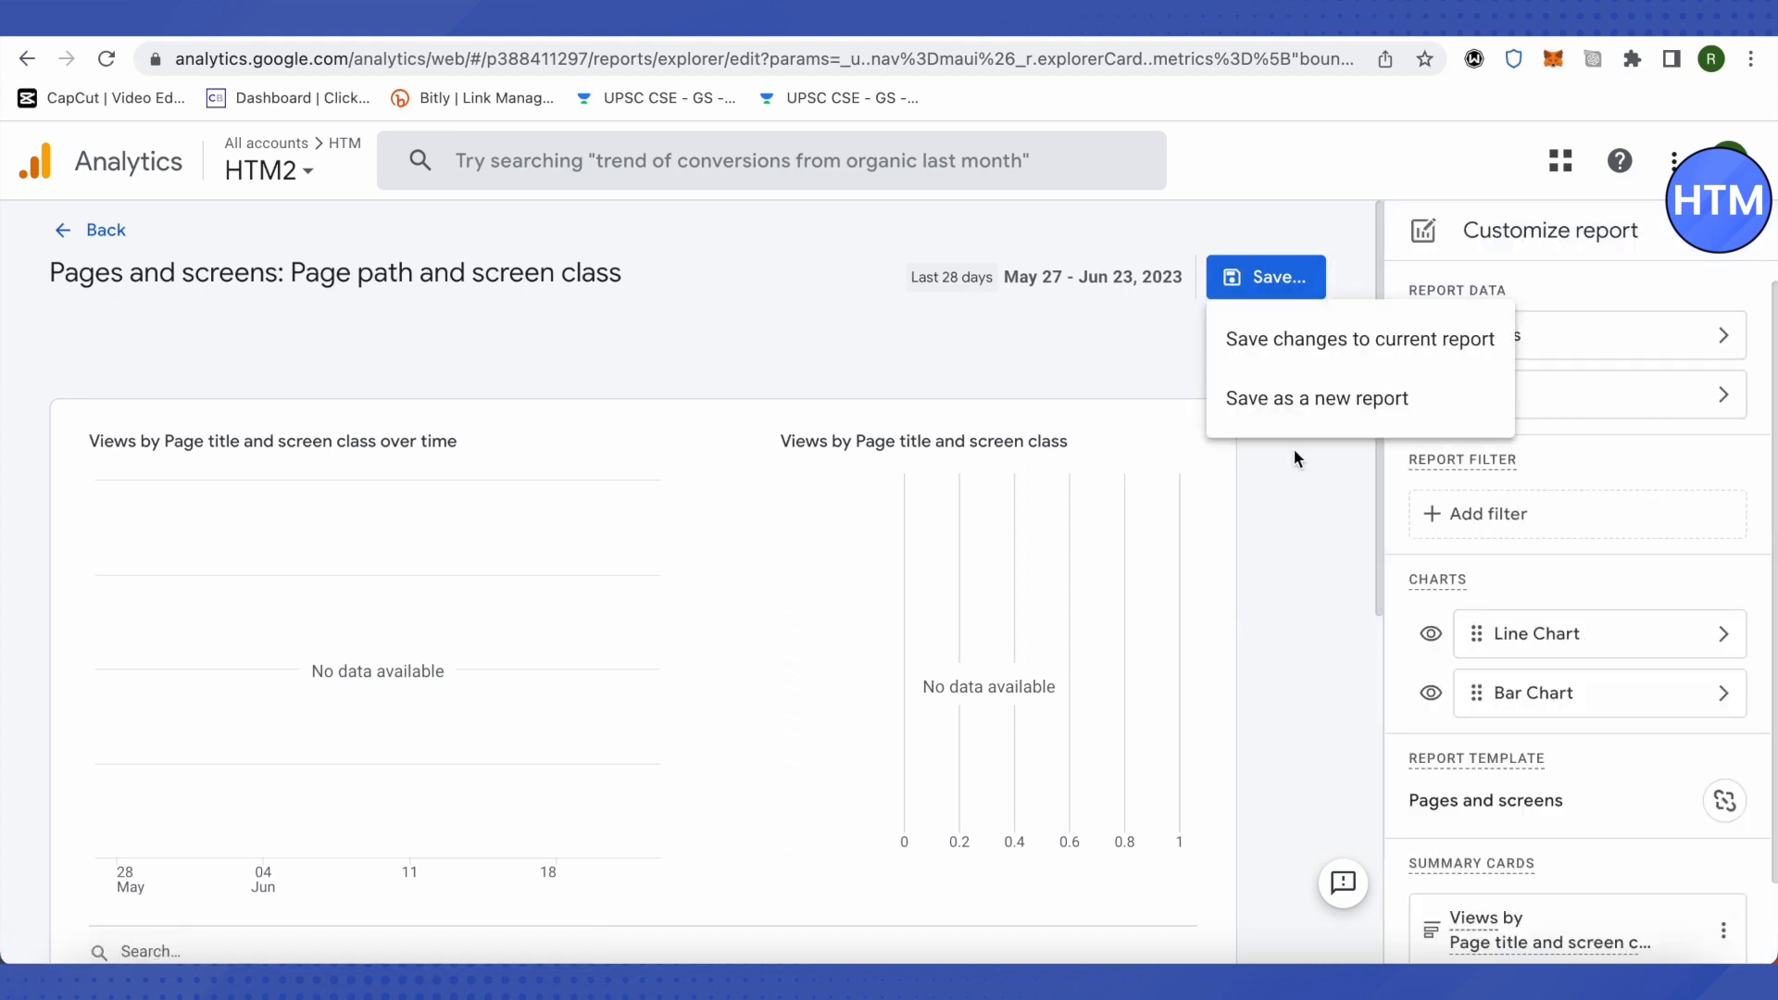
left_click(1311, 342)
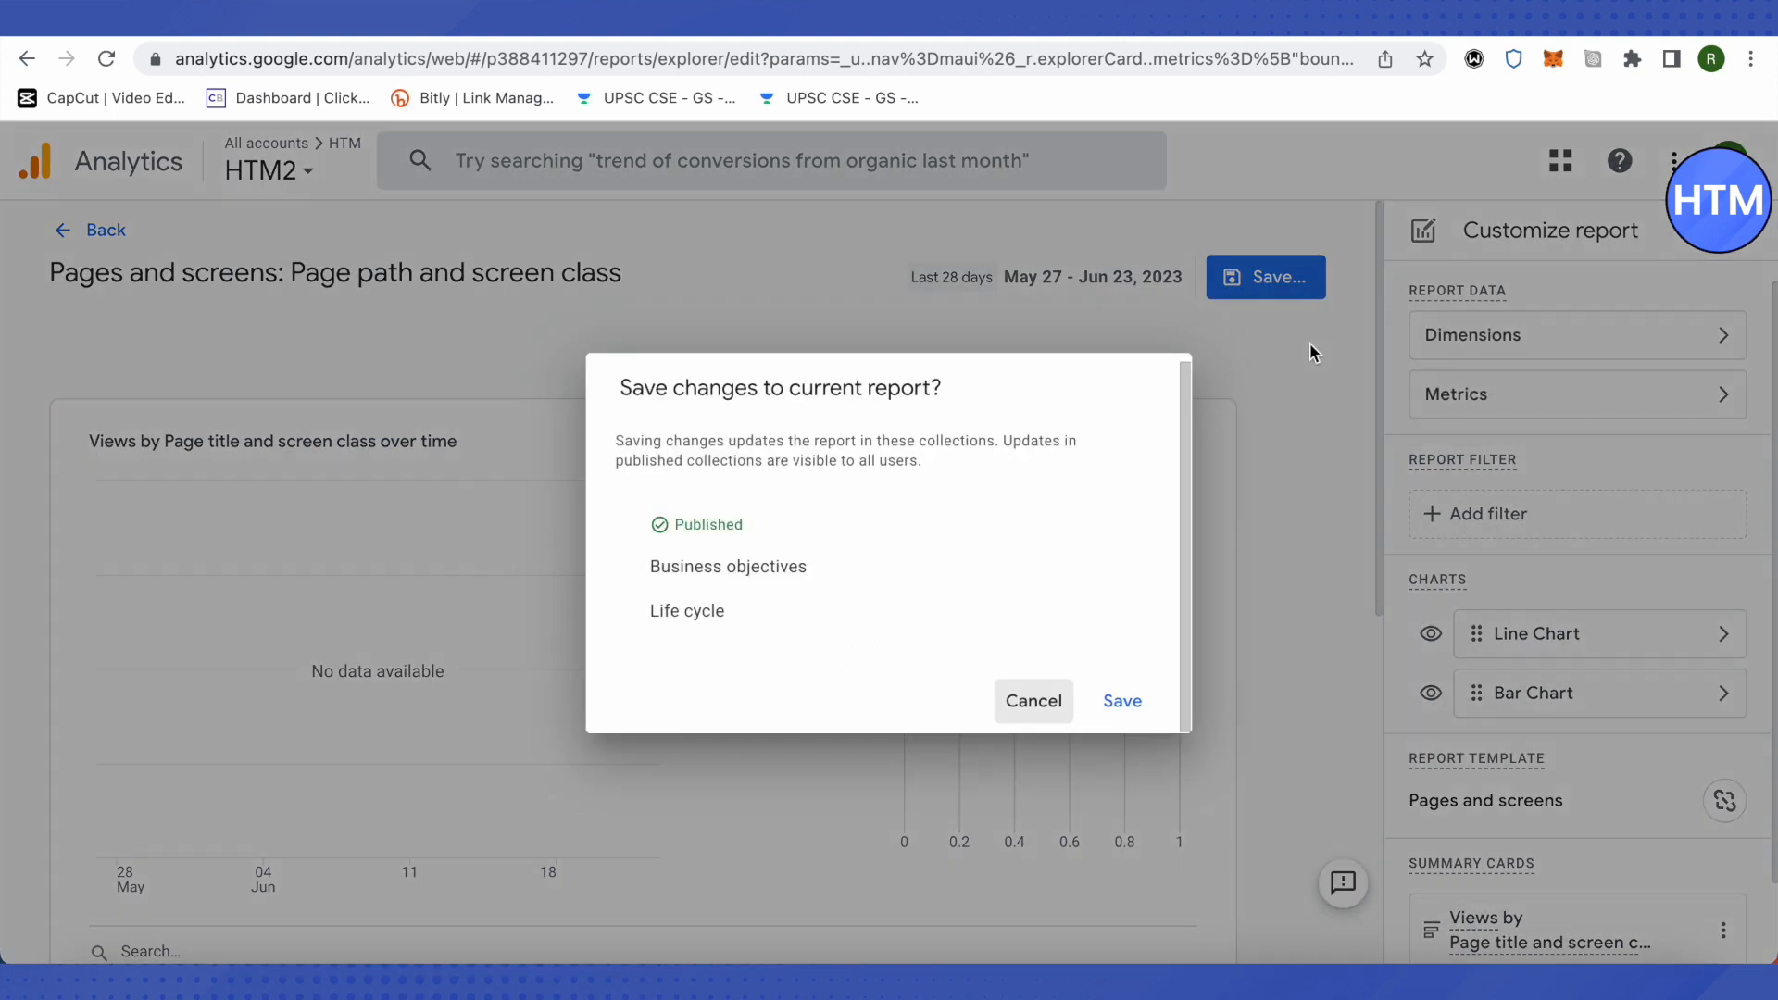
left_click(1122, 701)
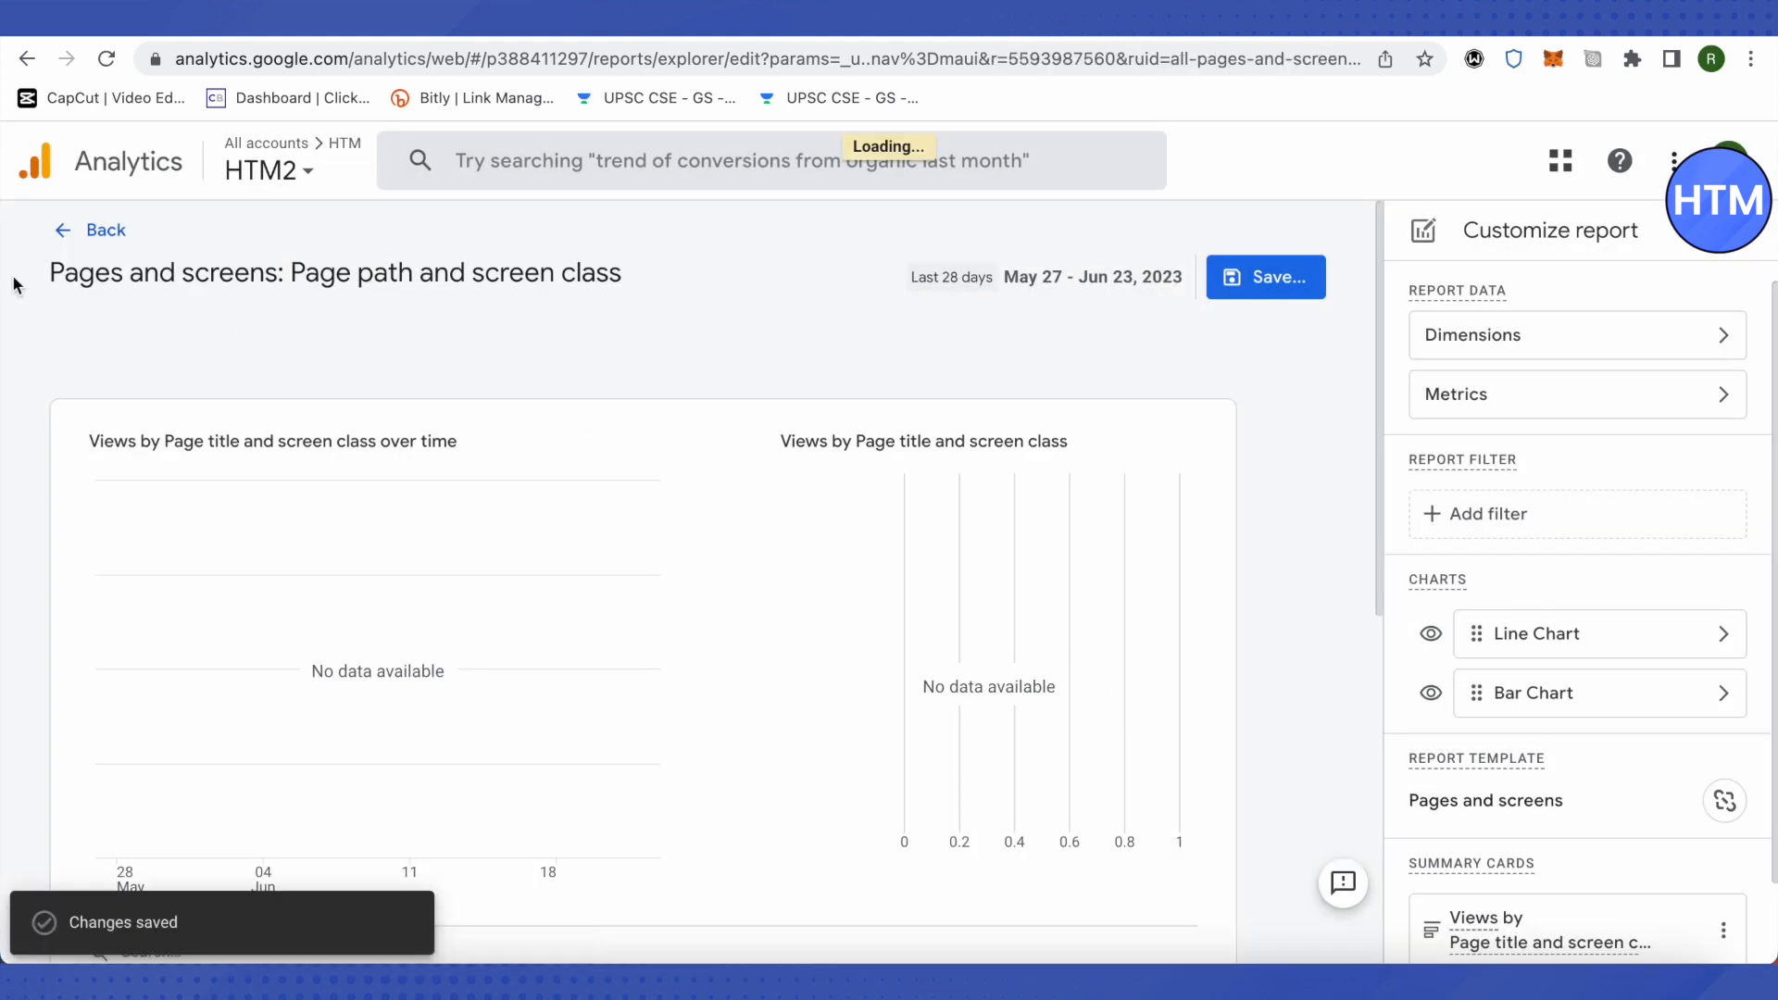
Step: Return to the Pages and screens report and check the Bounce rate column and its definition in the table
left_click(67, 232)
scroll(870, 525, "down", 3)
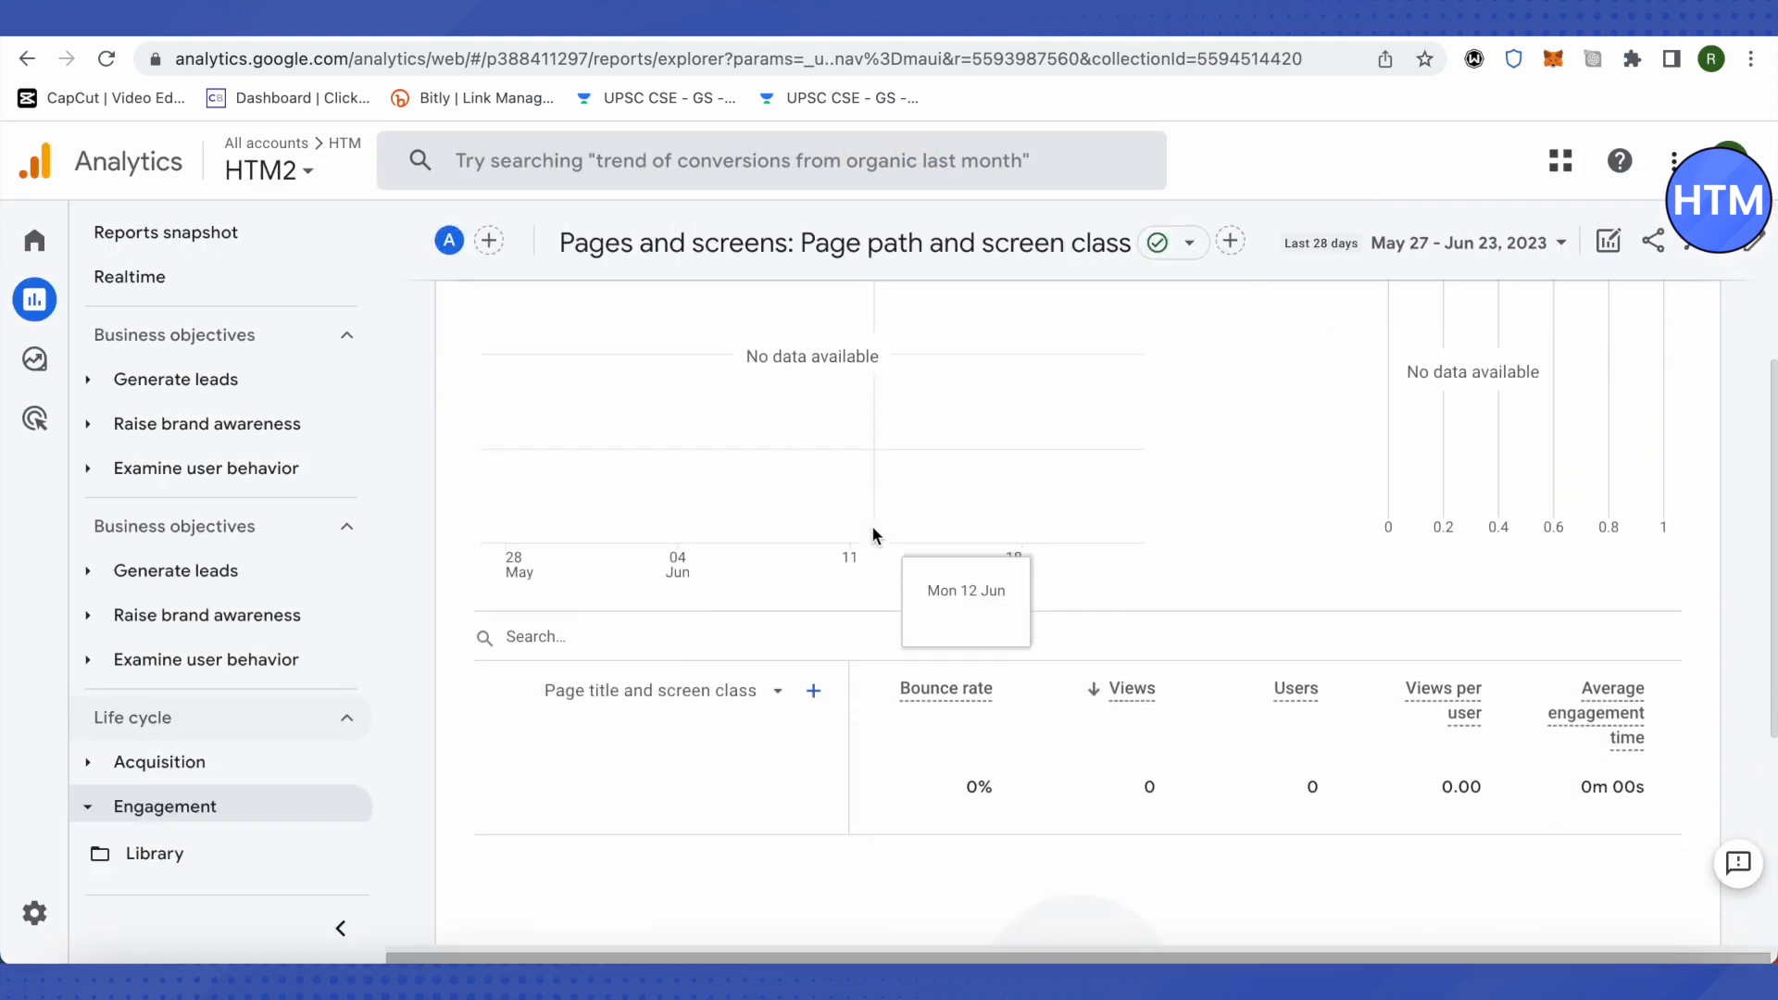
scroll(870, 525, "up", 3)
scroll(870, 525, "down", 3)
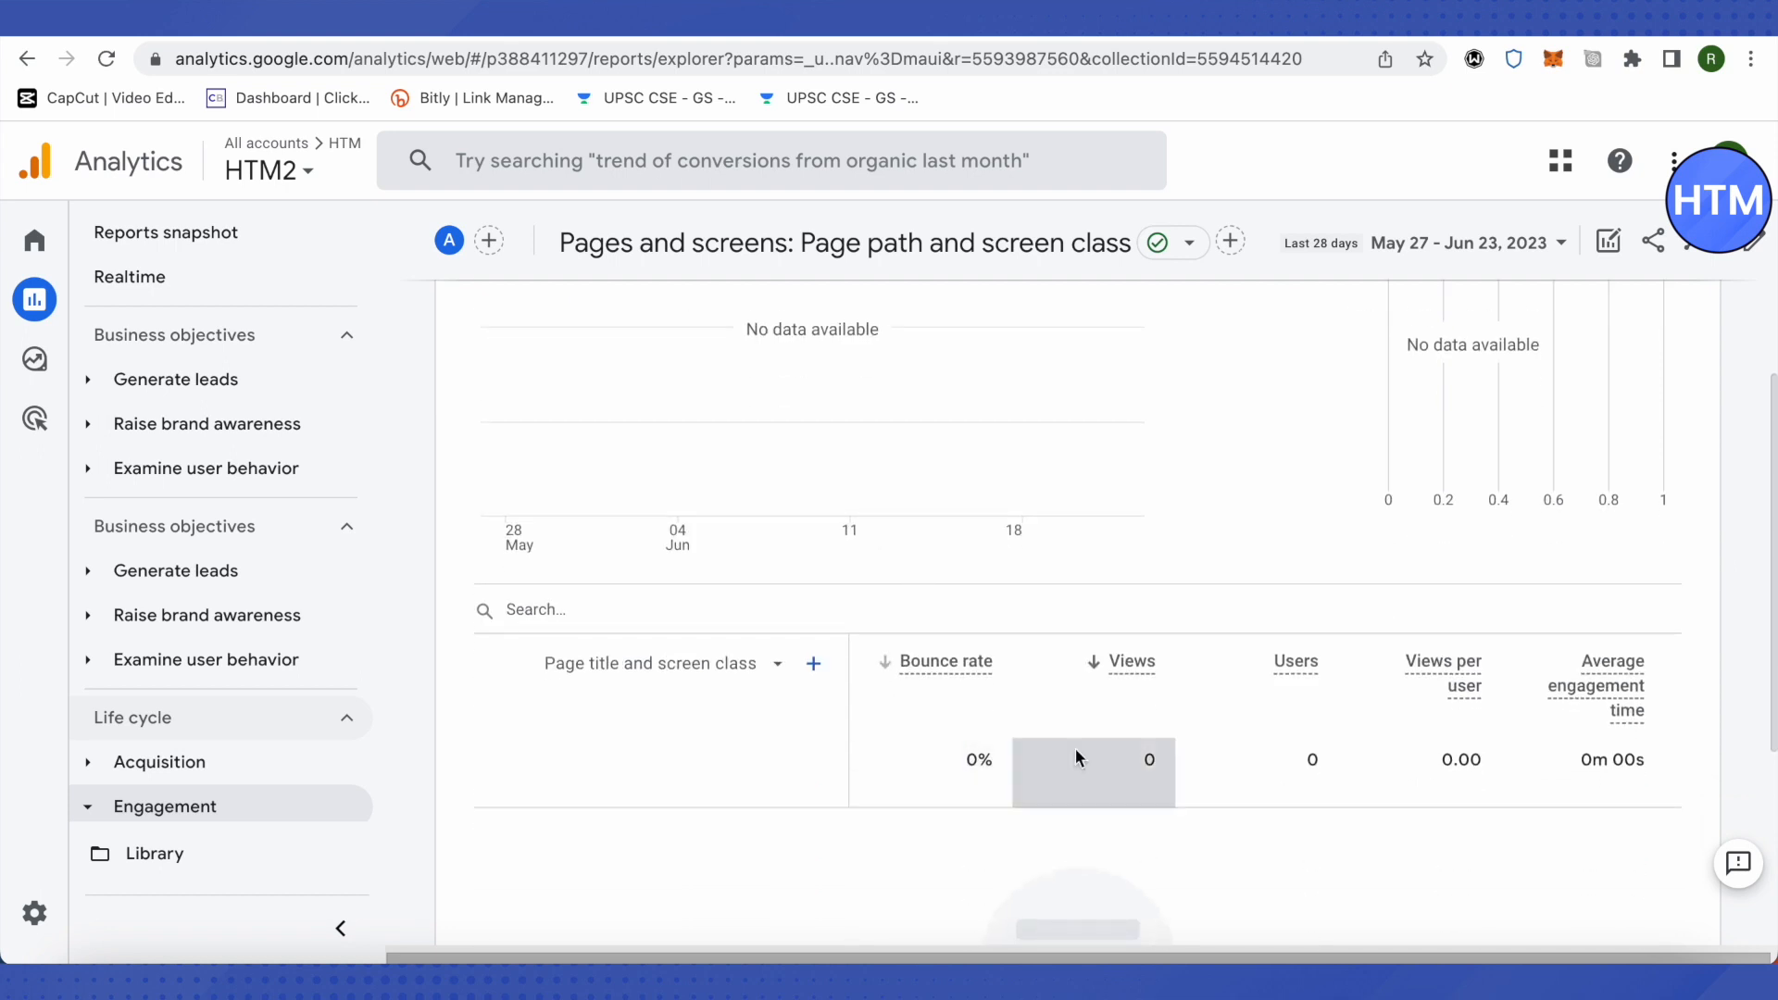
left_click(615, 611)
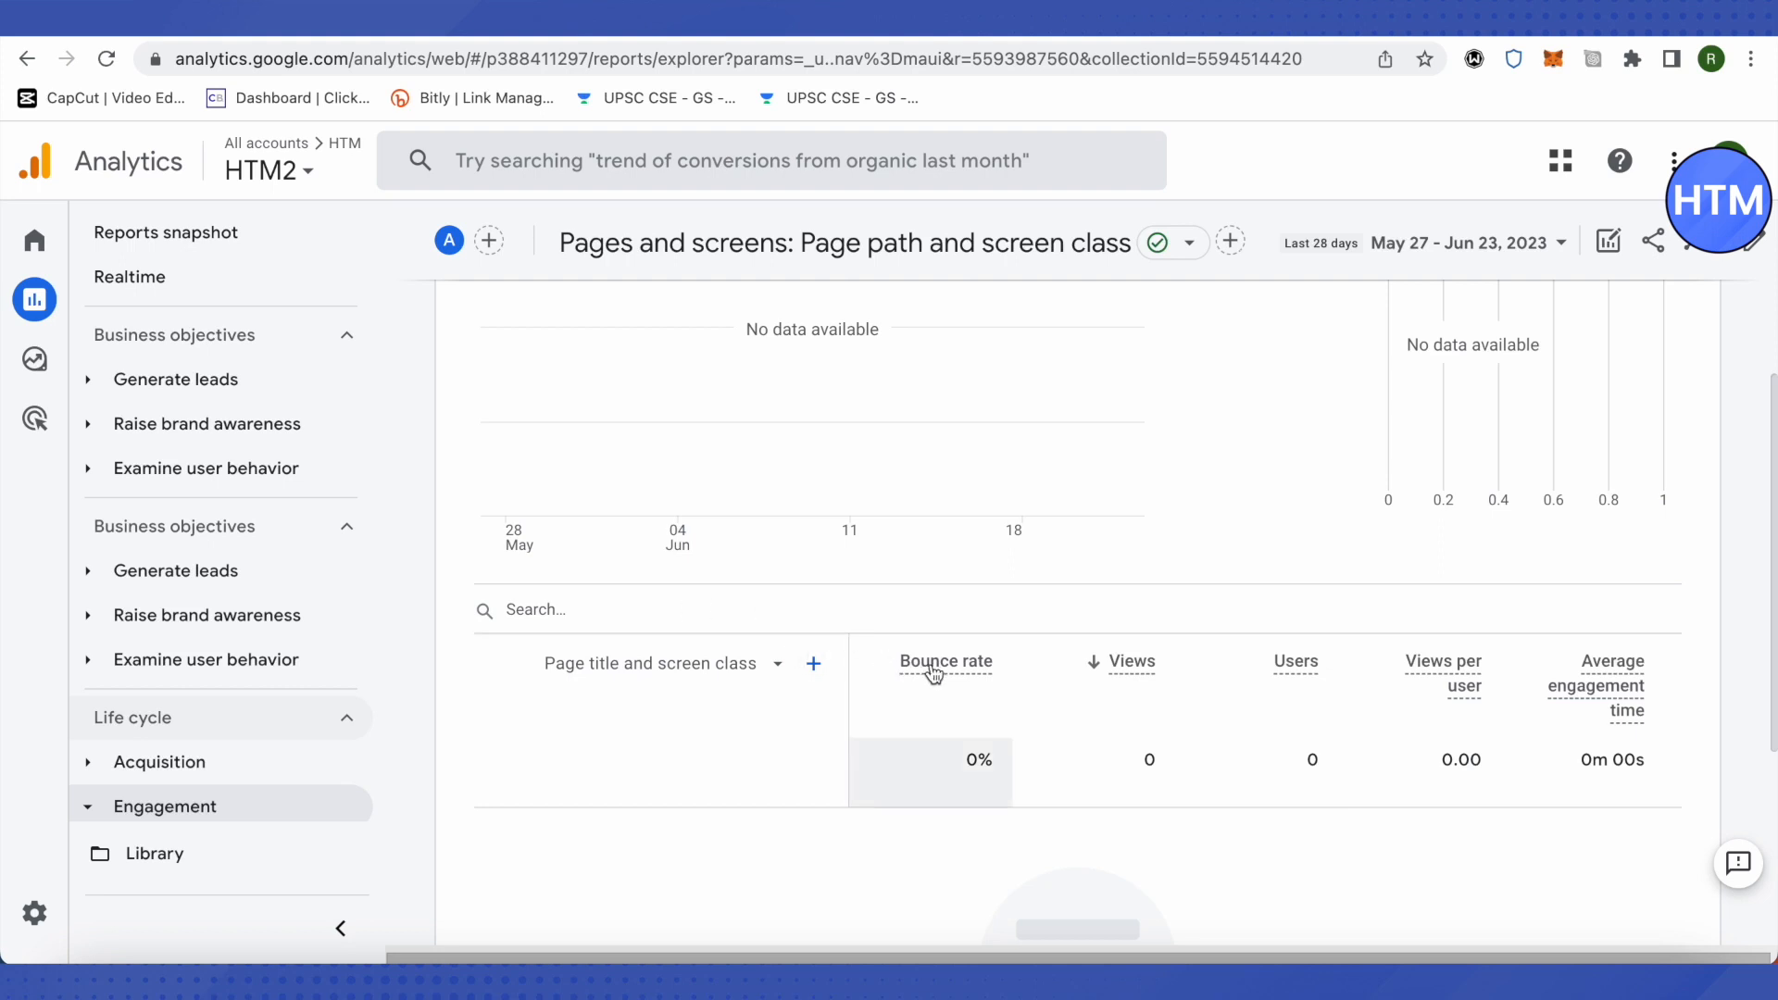
mouse_move(933, 673)
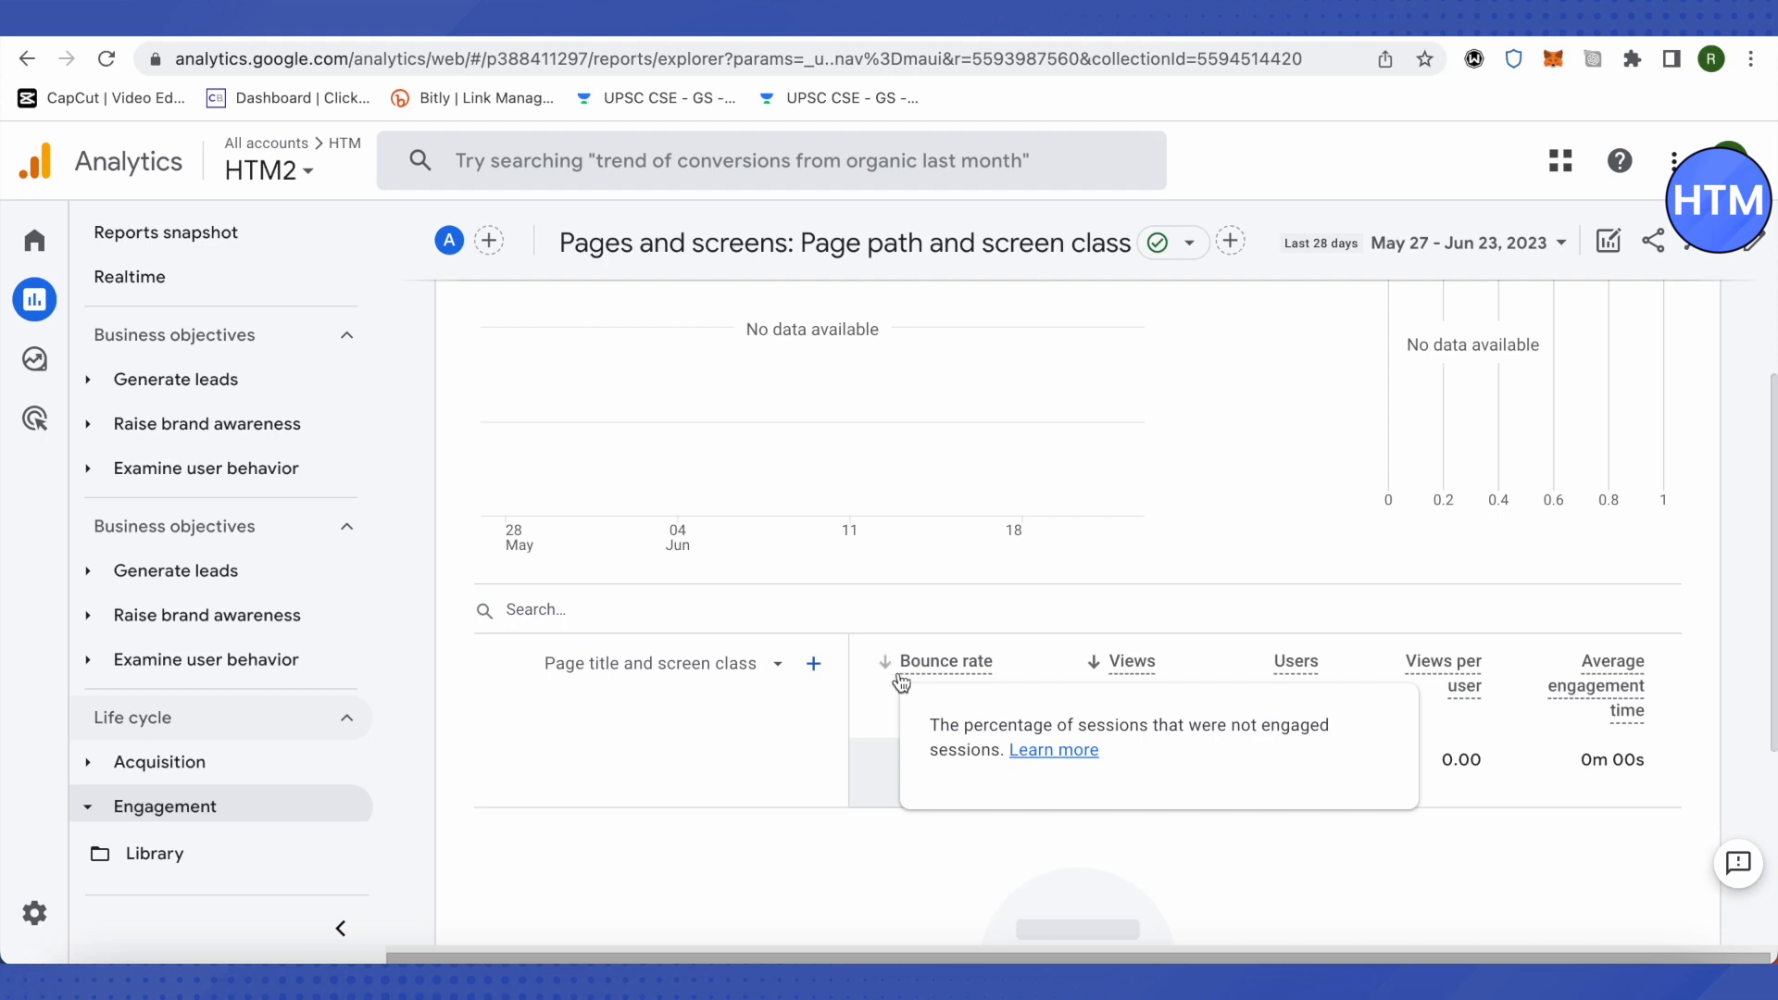
Step: Open the web stream details of the HTM.com data stream in the property's administration settings
left_click(37, 916)
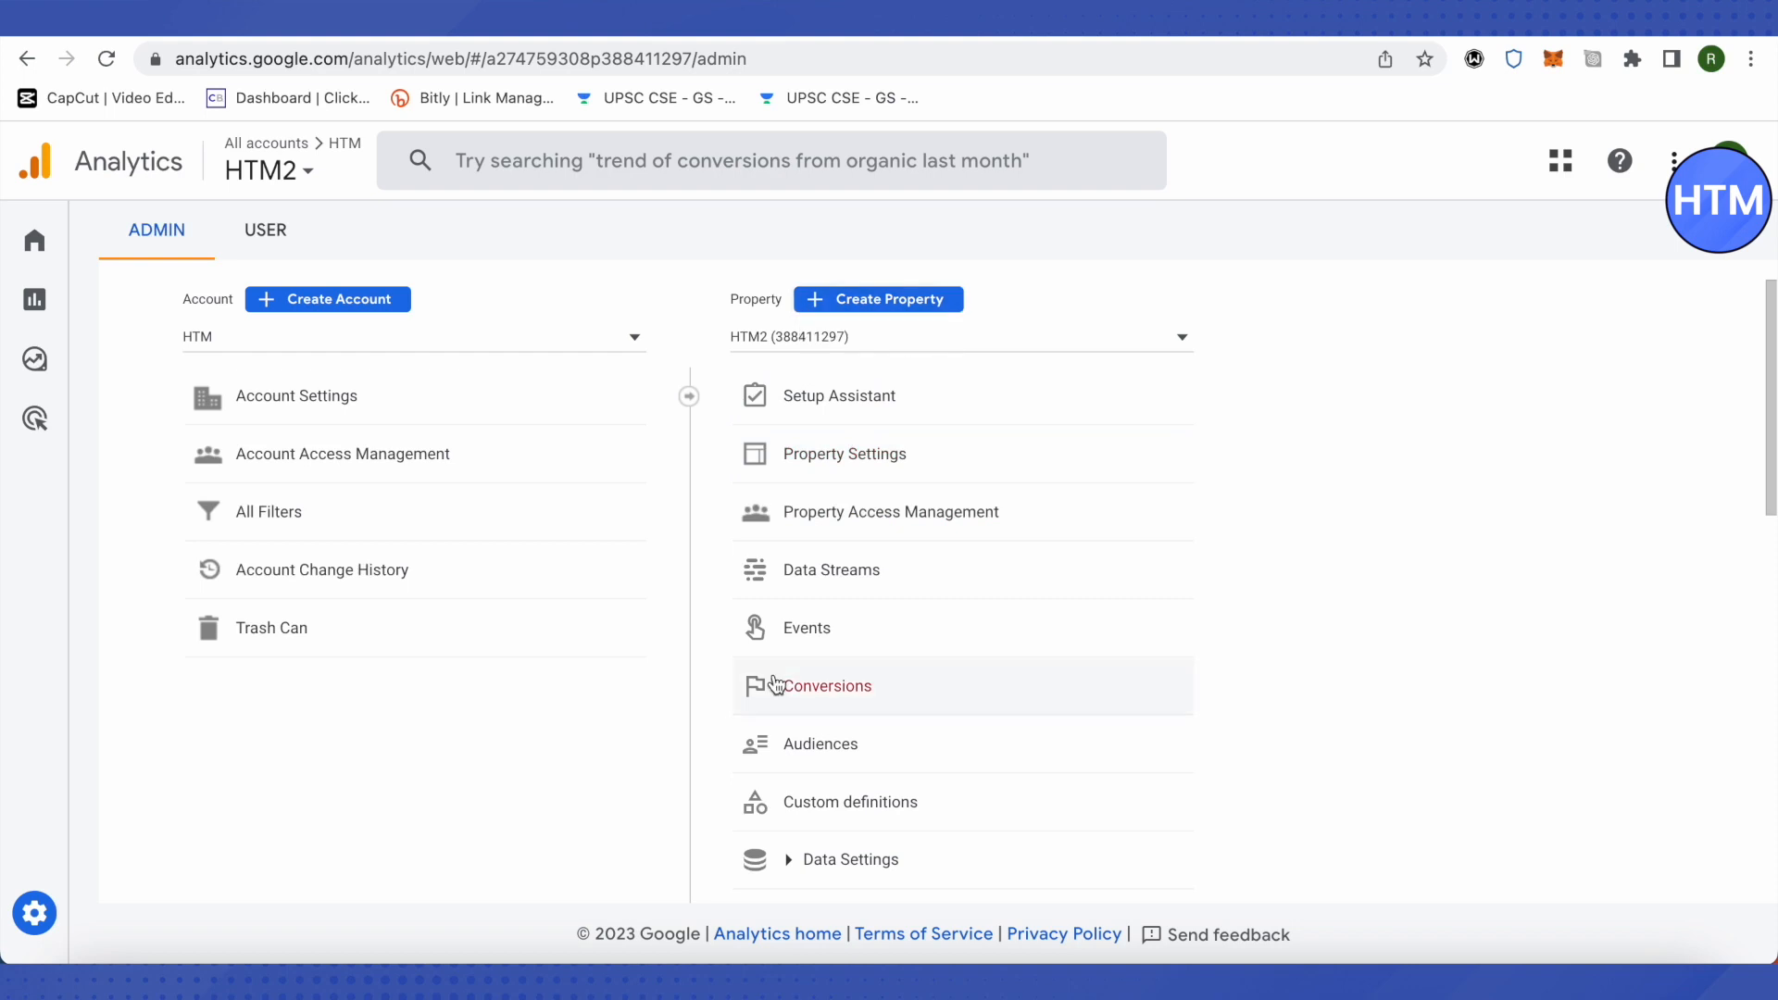
left_click(843, 579)
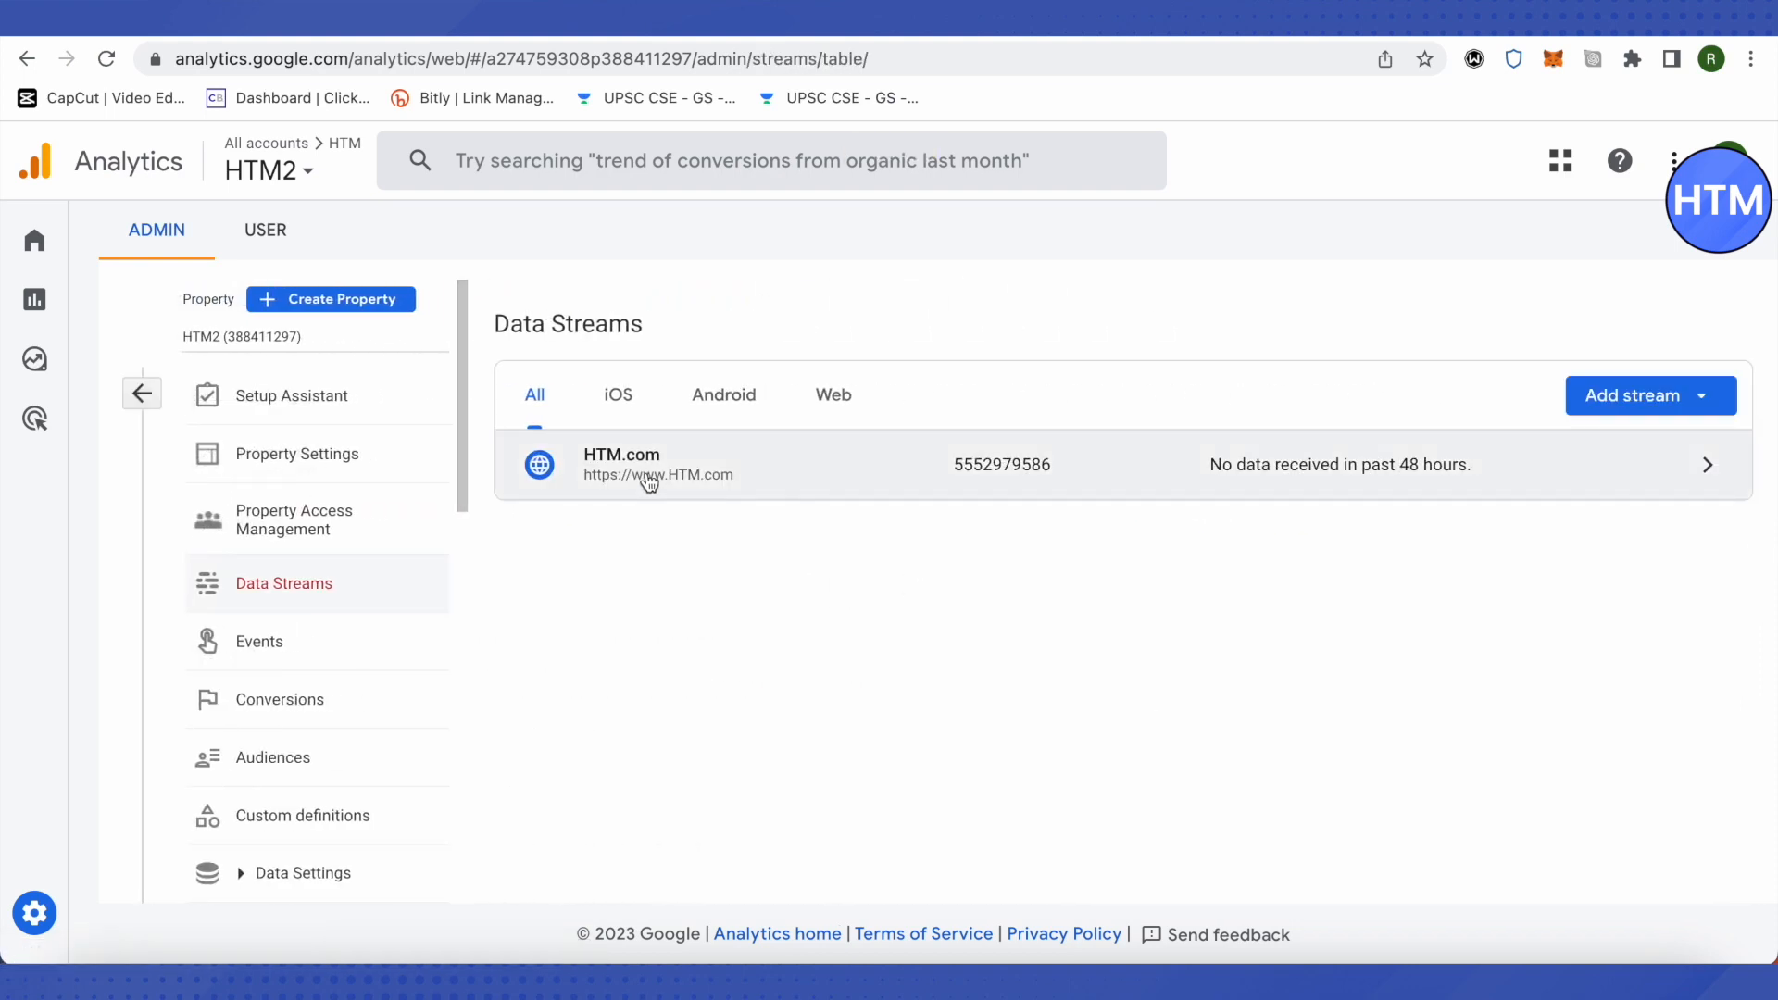
left_click(845, 477)
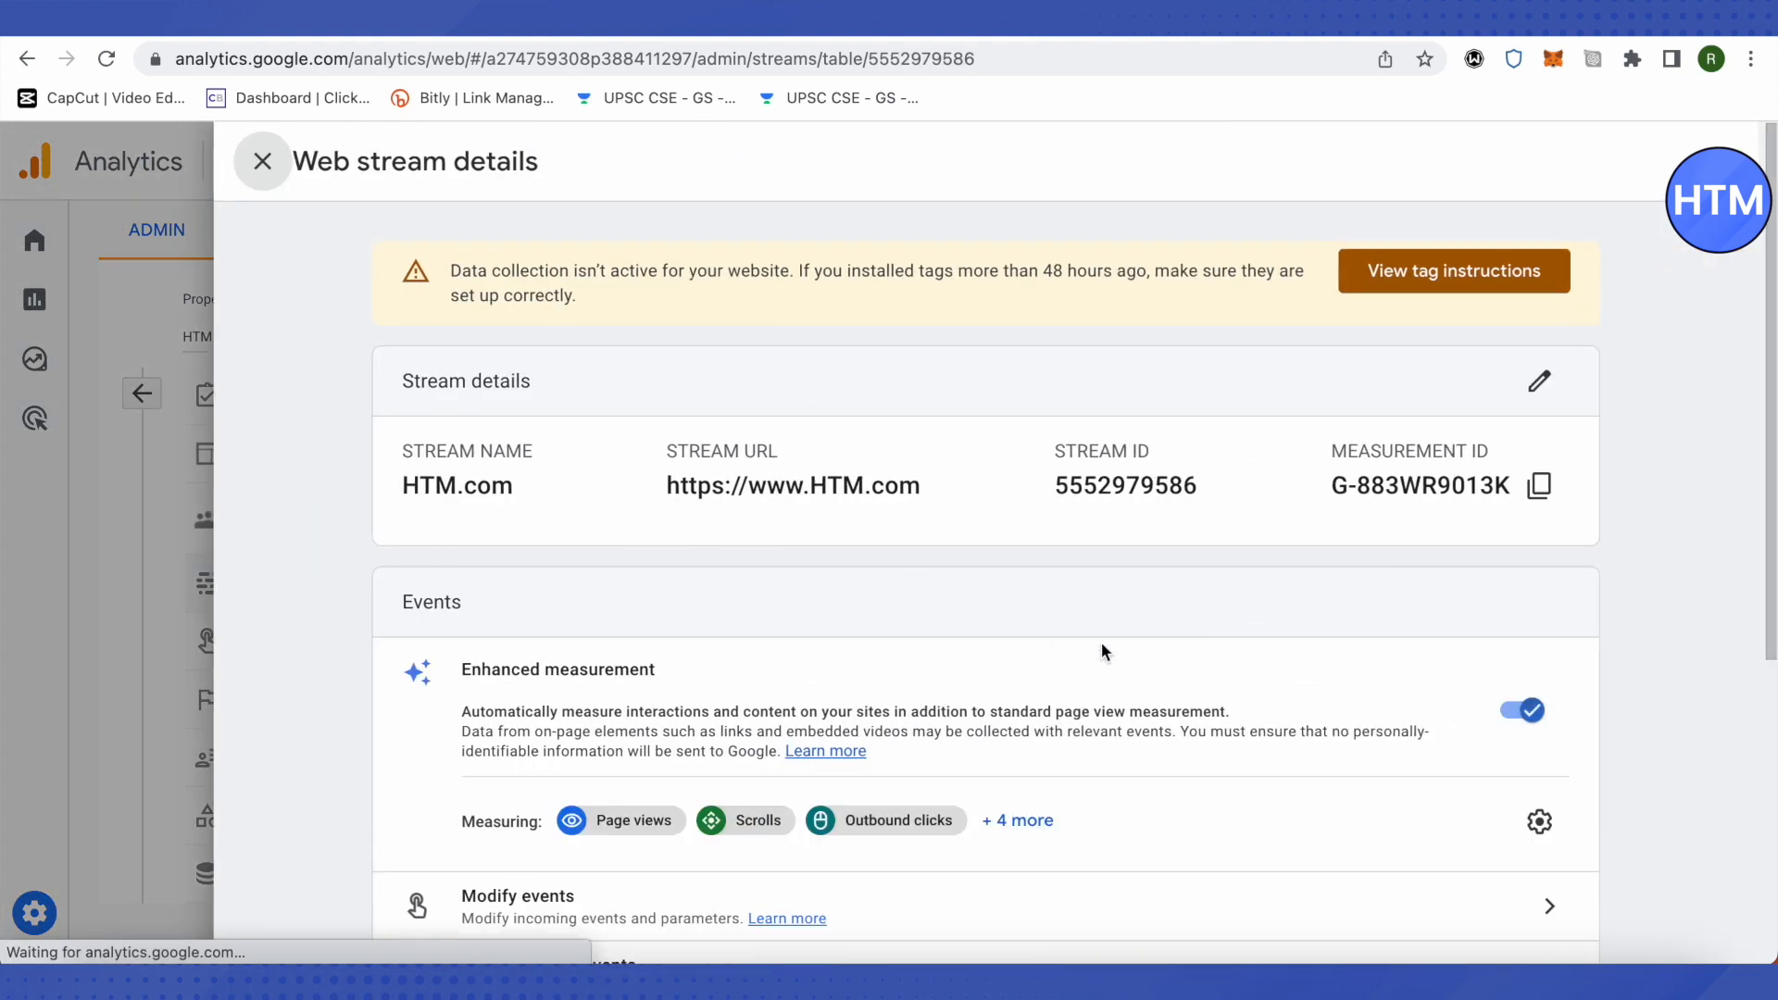
Step: Open the tag settings configuration for the stream's Google tag and expand its settings to show the full list
scroll(1115, 643, "down", 5)
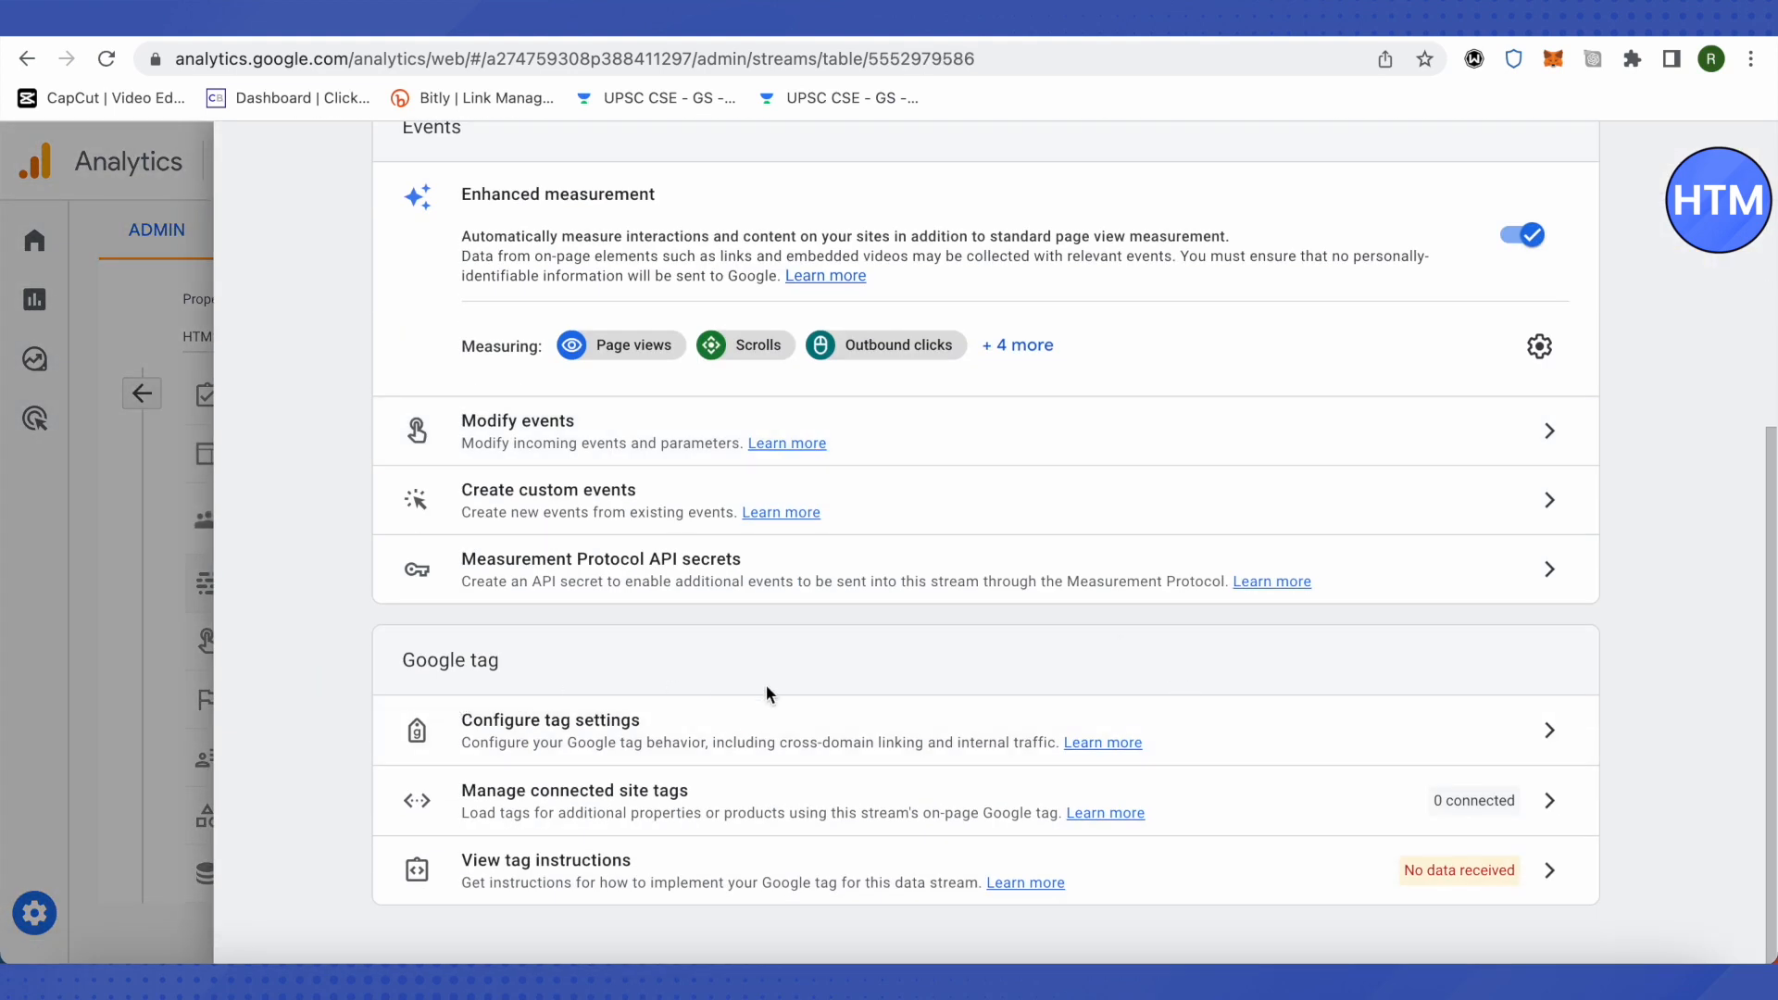
left_click(873, 733)
left_click(1513, 690)
scroll(1258, 691, "down", 4)
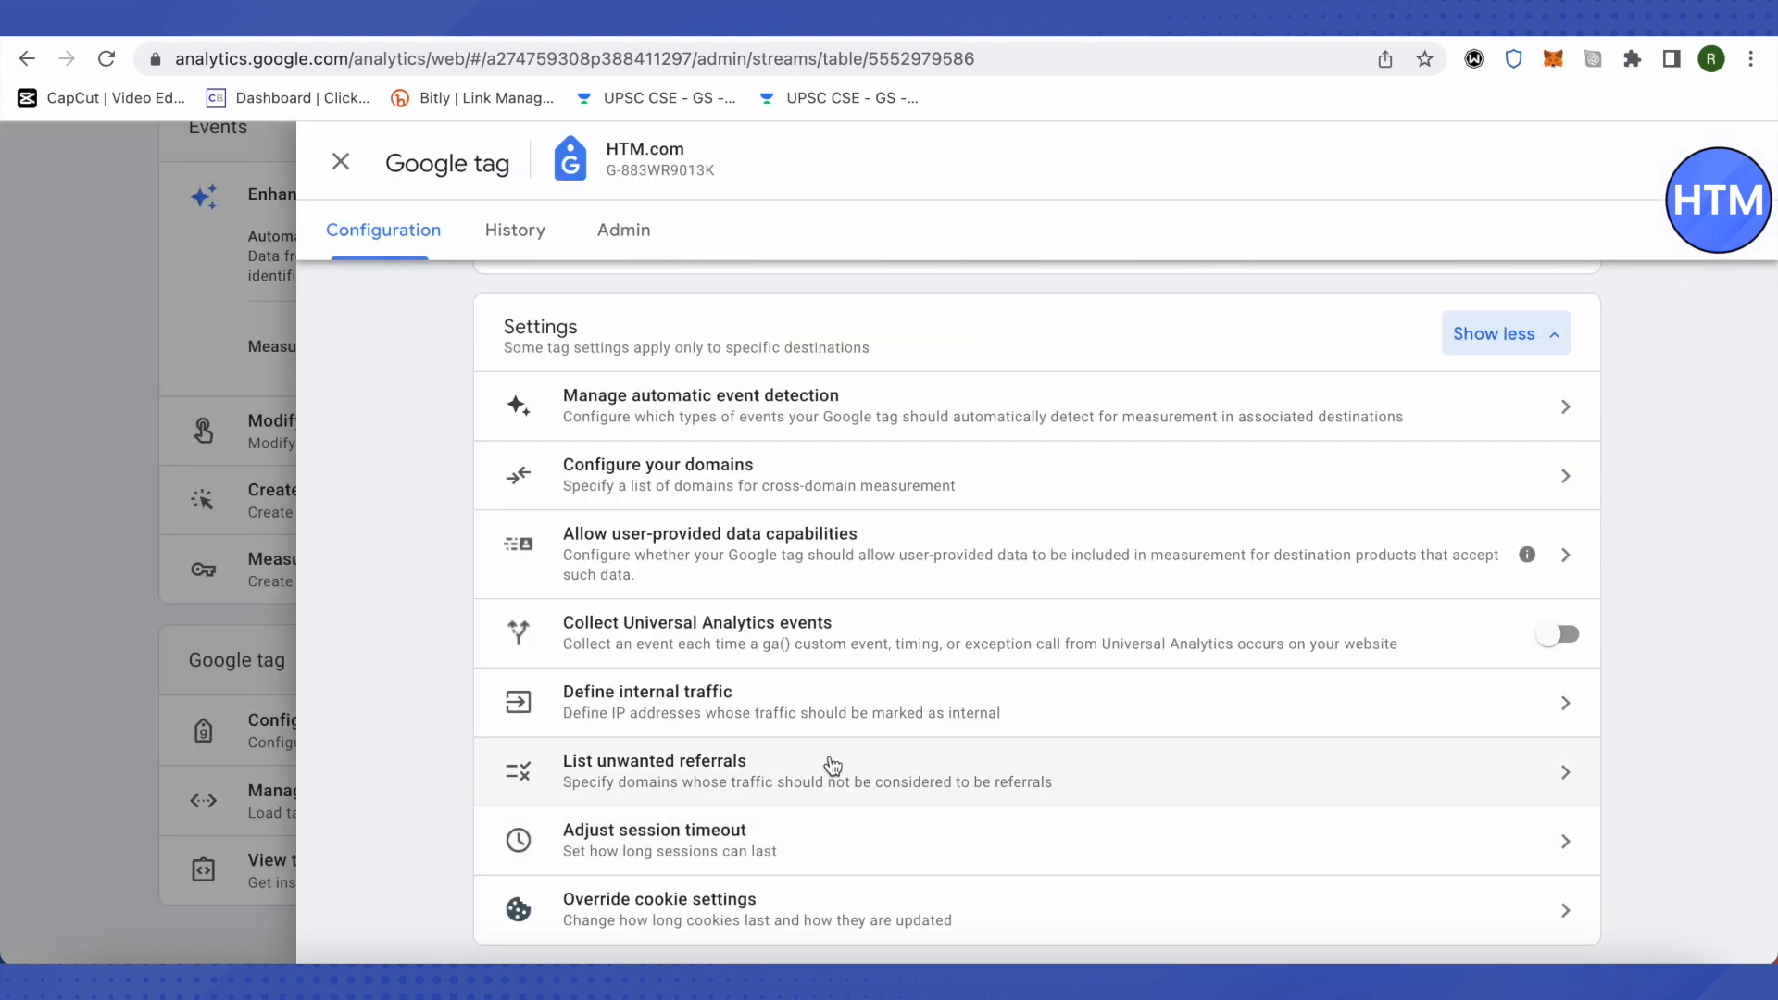
Step: Open the session timeout adjustment and review the seconds options for the engaged sessions timer without changing the selection
left_click(702, 851)
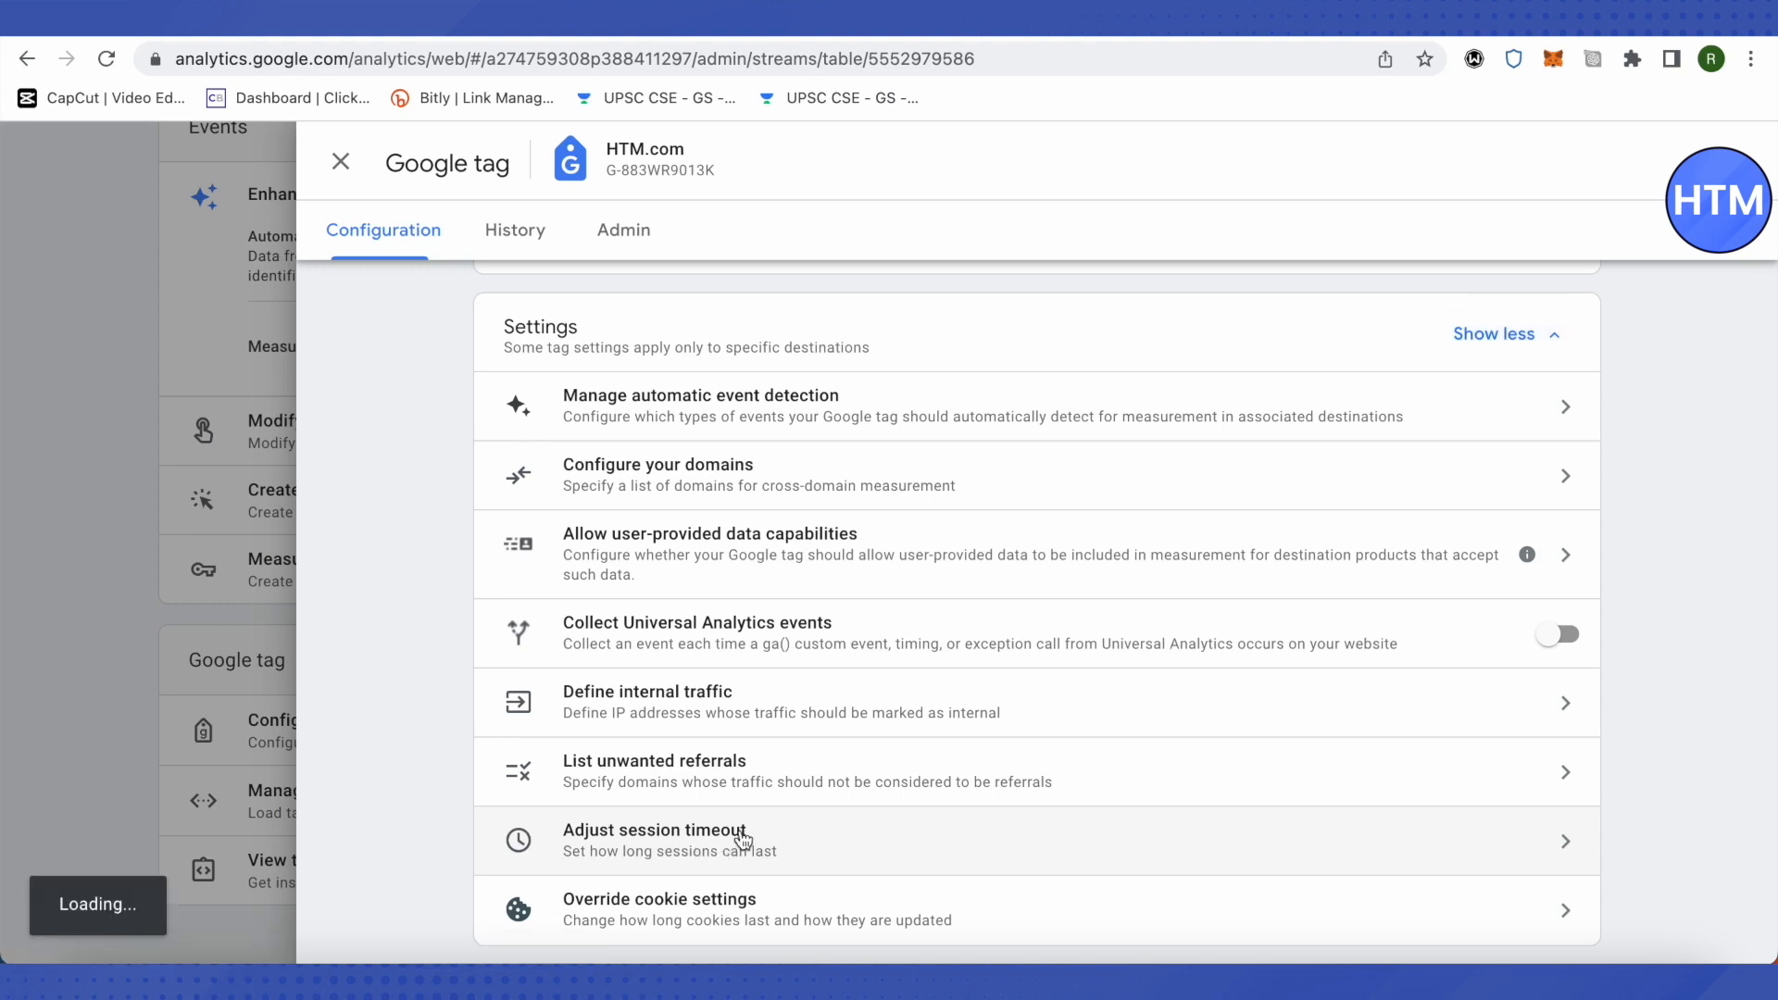
left_click(1319, 853)
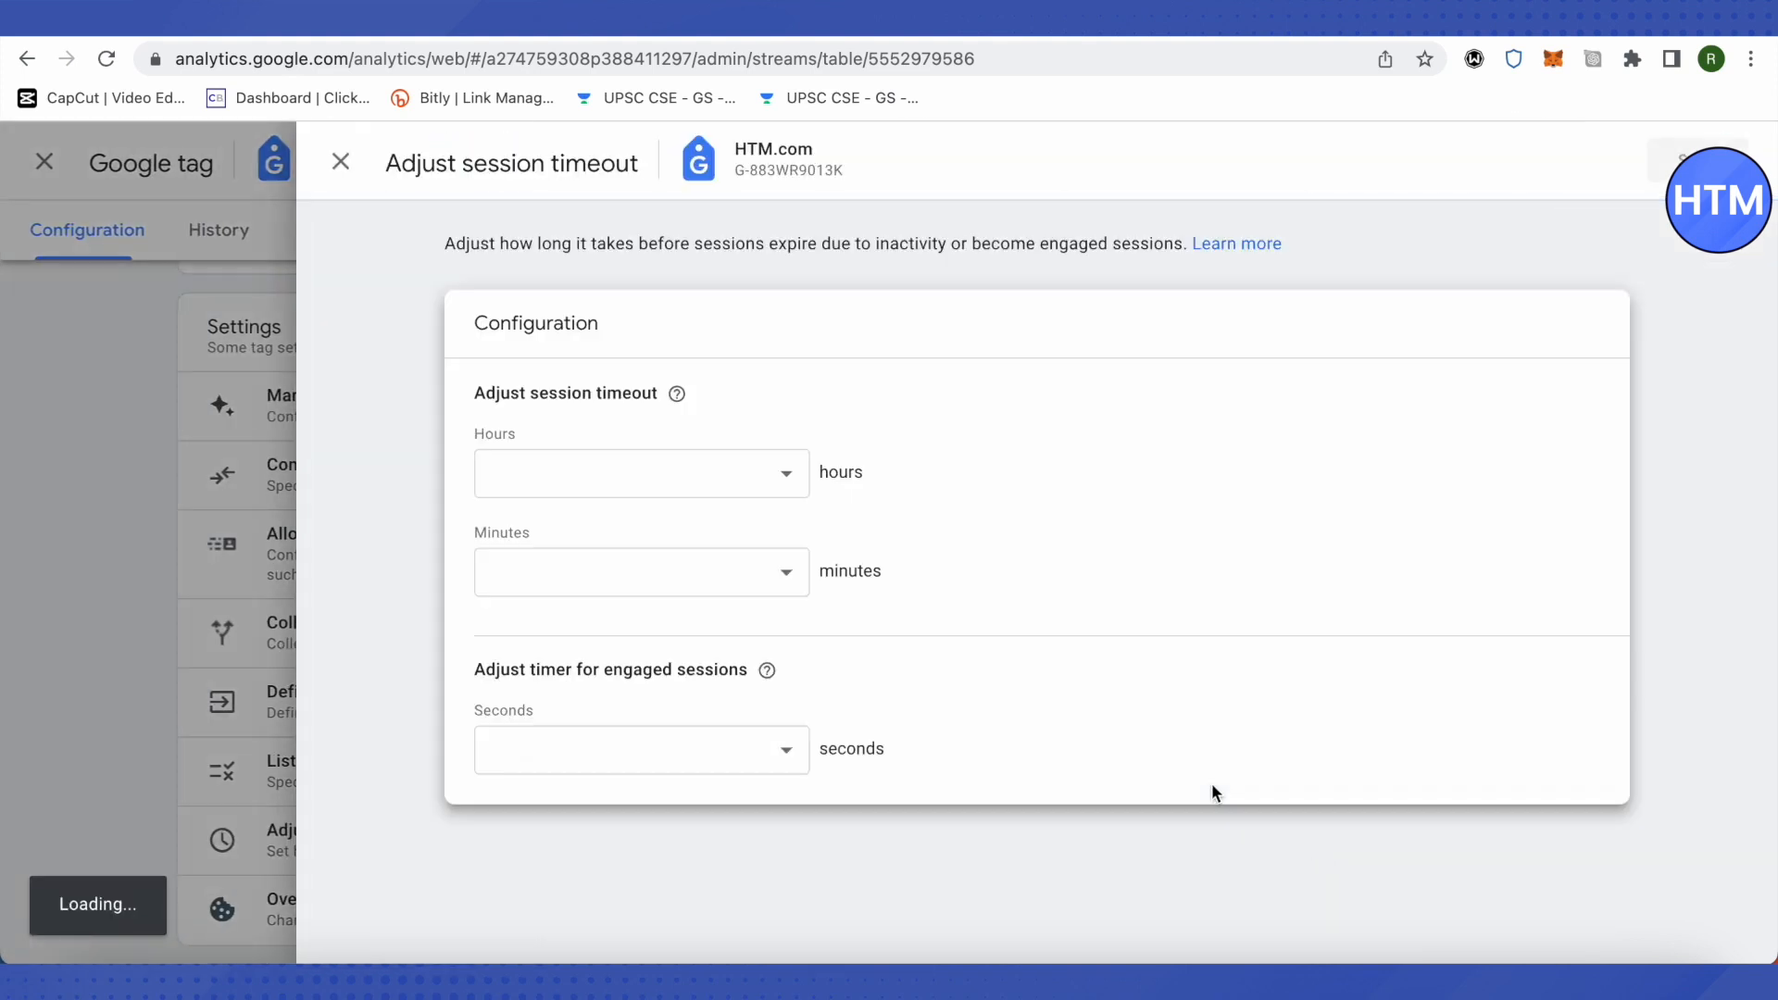
left_click(606, 755)
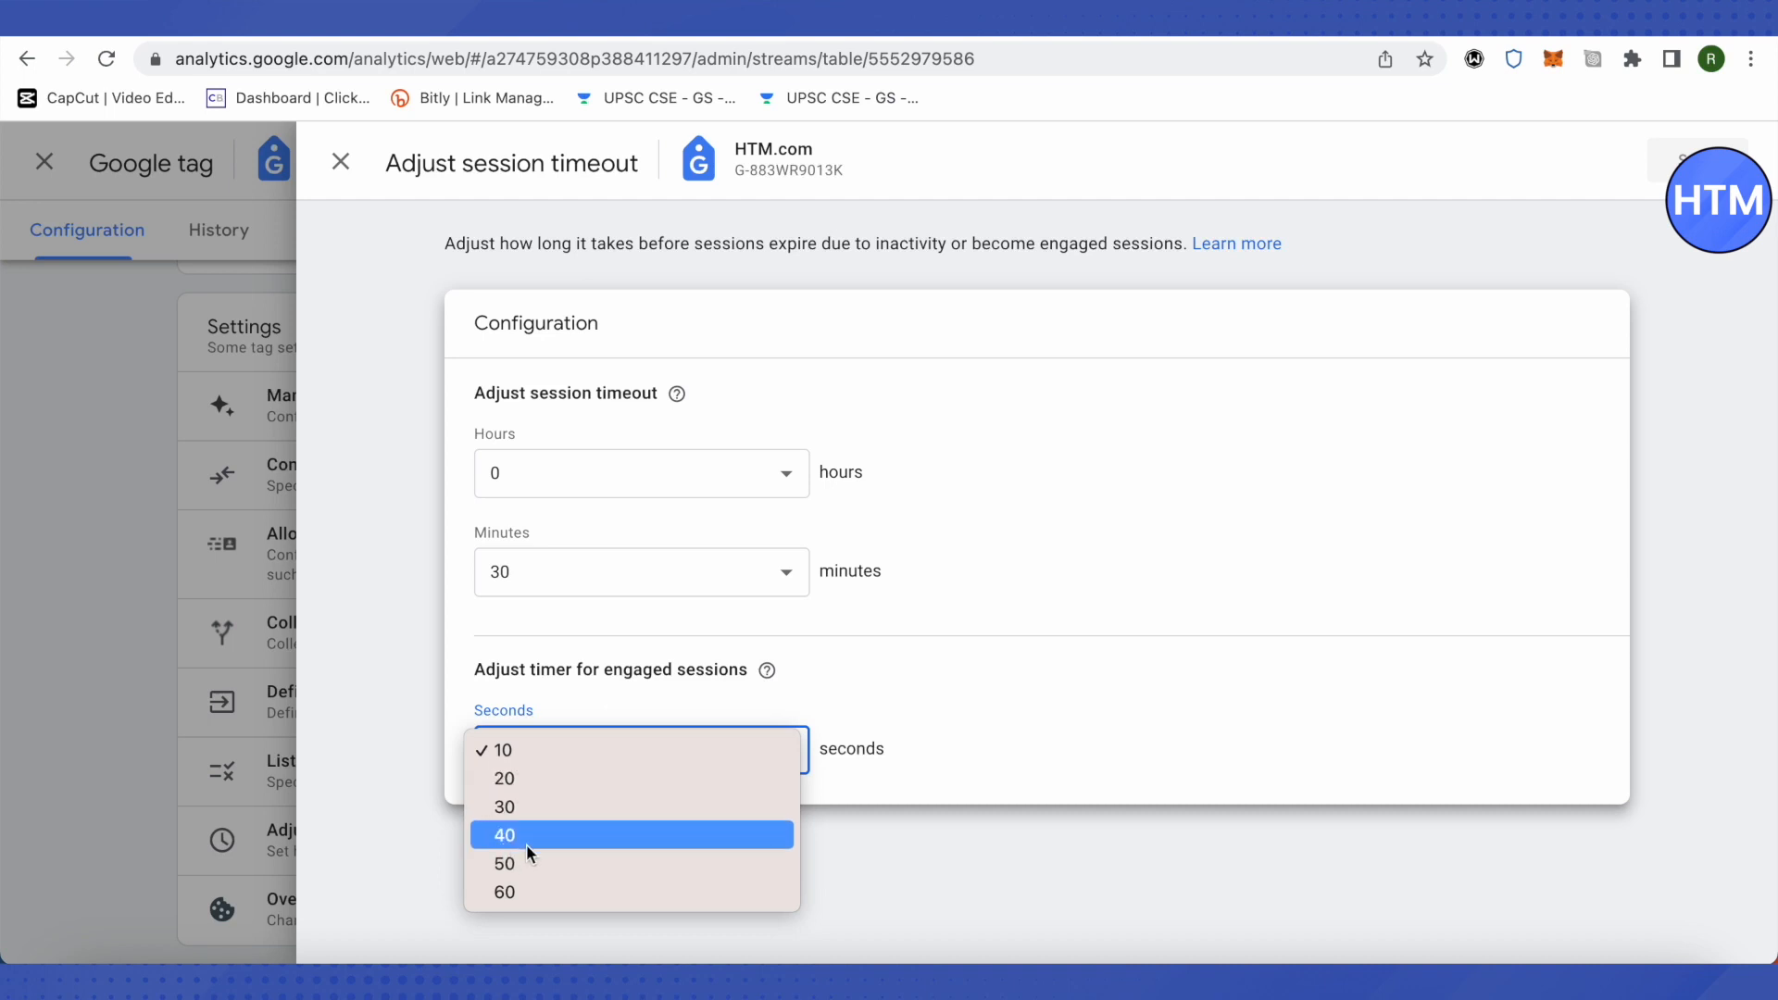
left_click(1037, 843)
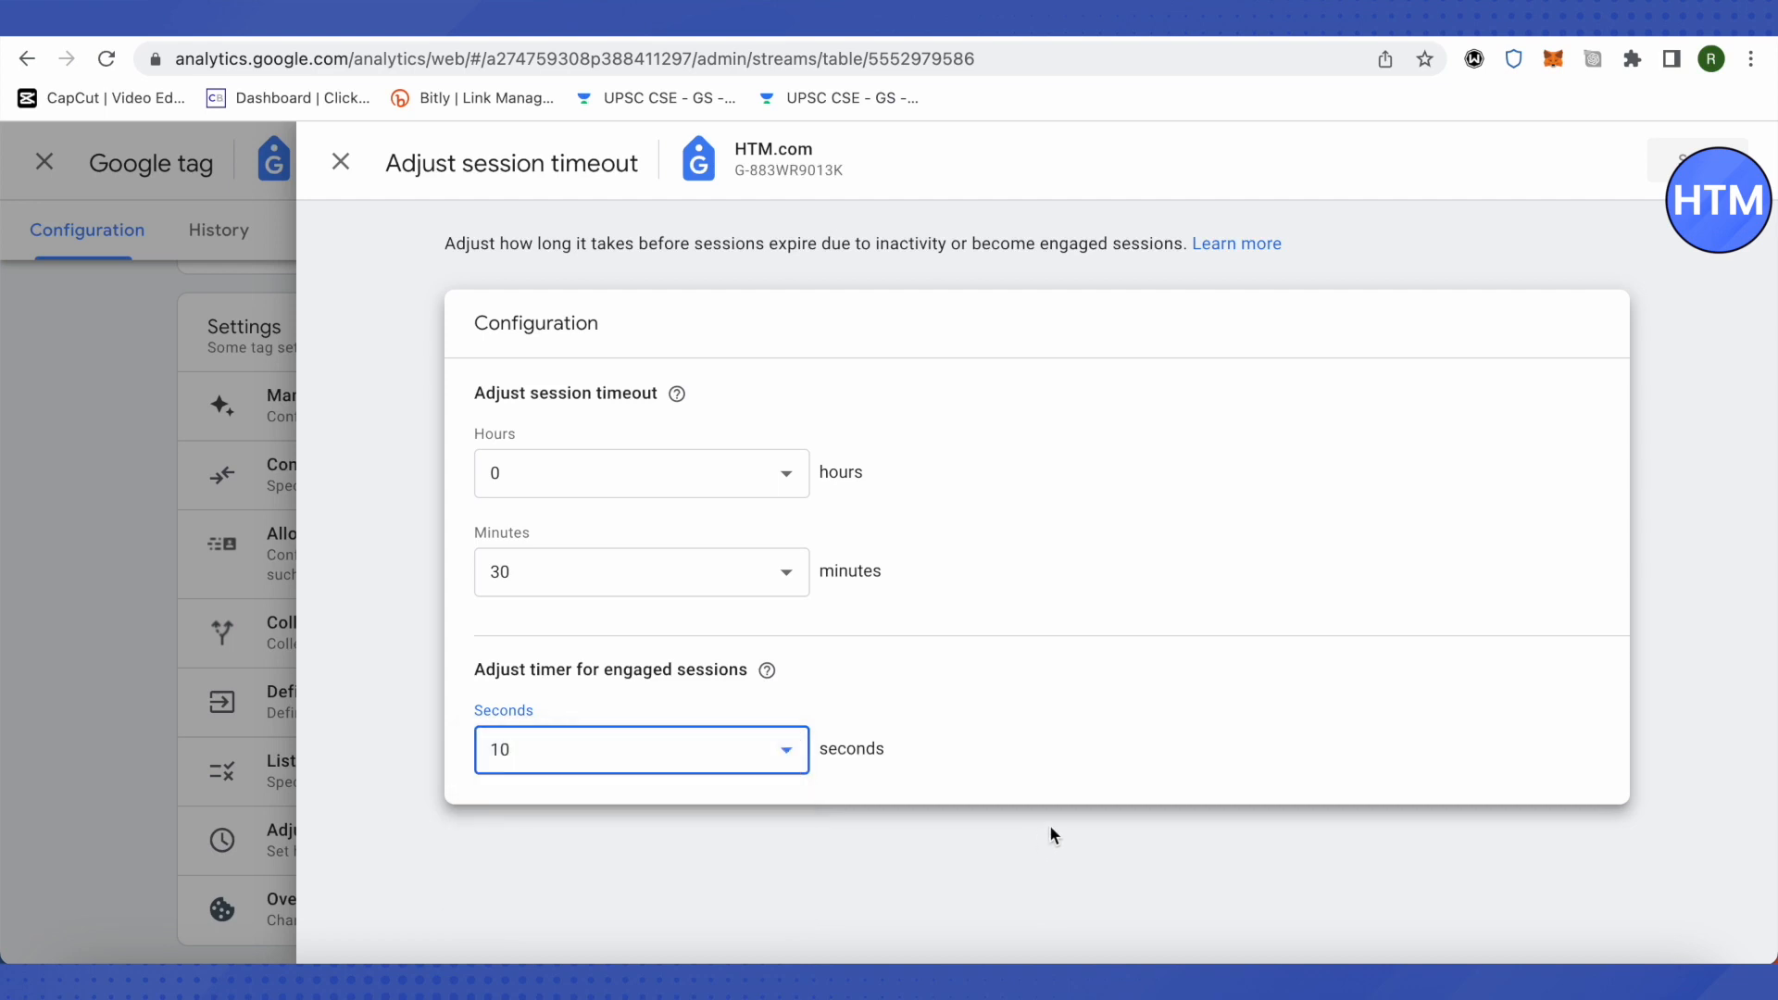